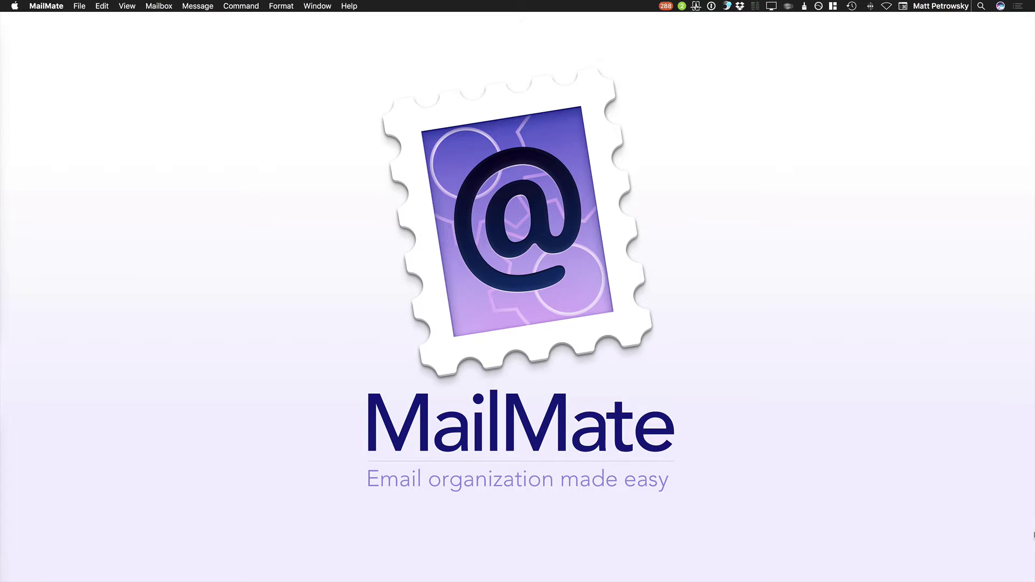
# Open MailMate's message viewer and switch to the Gmail inbox in Chrome
pyautogui.click(1029, 539)
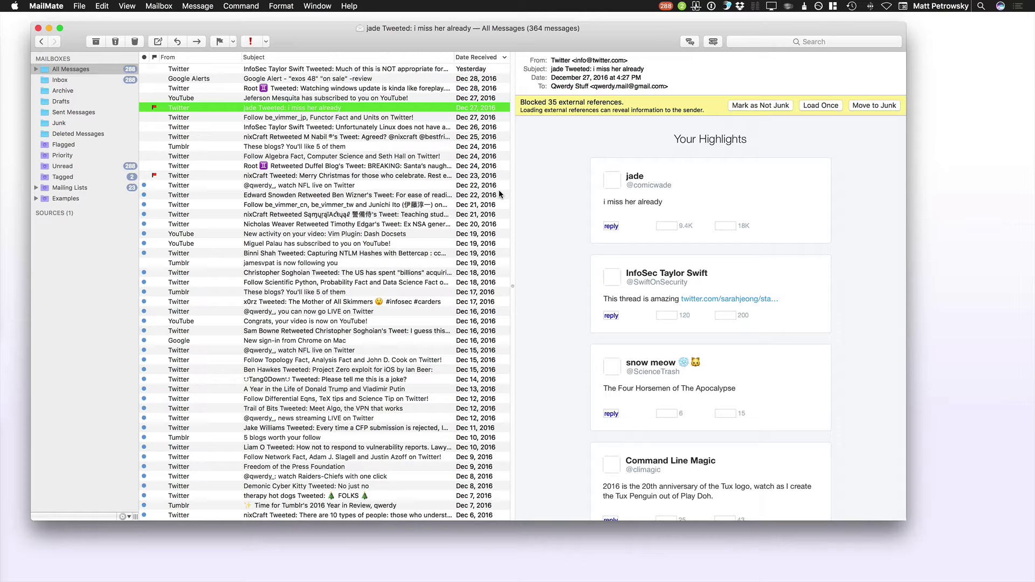
pyautogui.press('super+Tab')
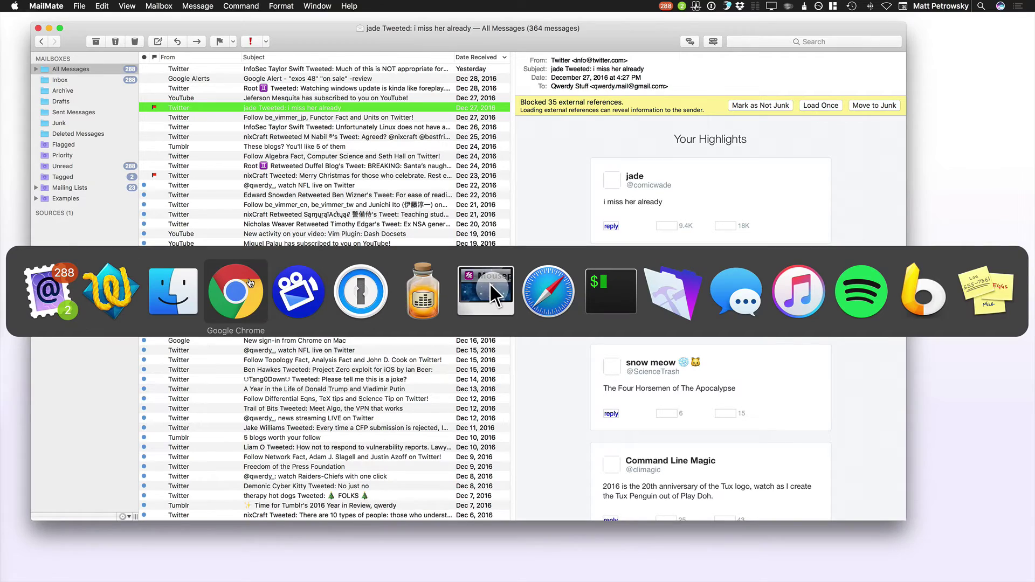
pyautogui.click(251, 283)
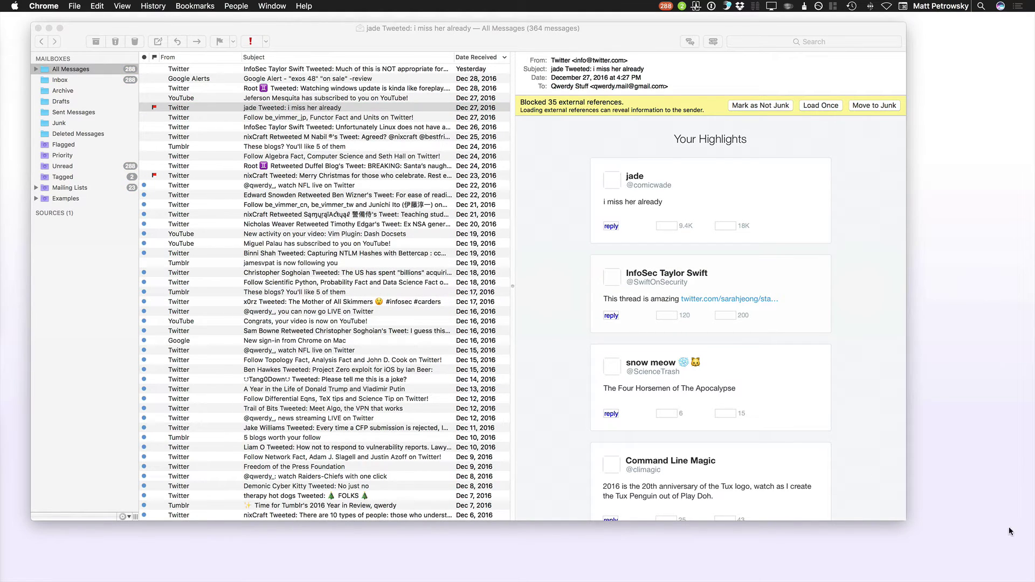
pyautogui.click(1024, 555)
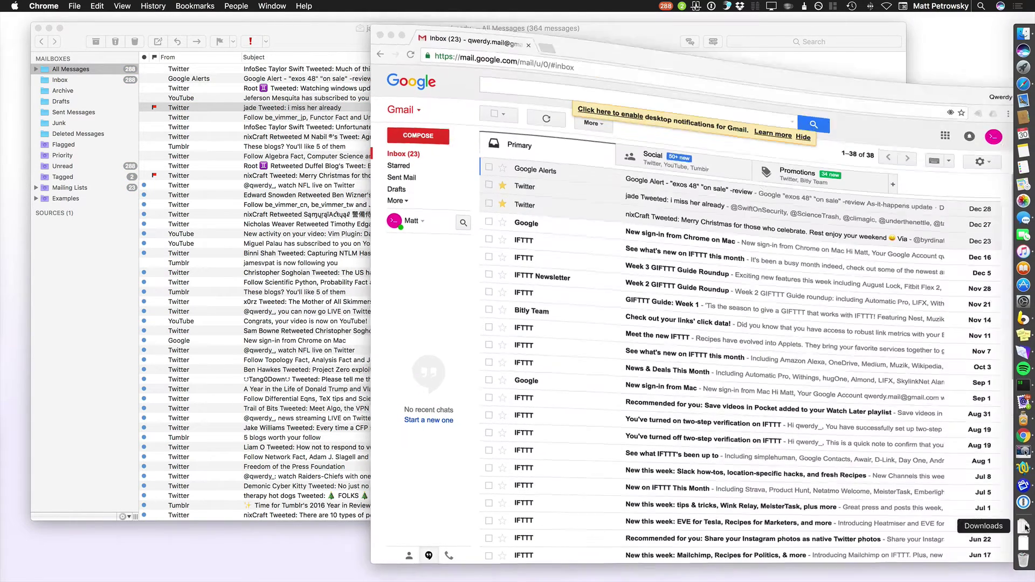
# Examine the Gmail inbox by moving one conversation at a time down and back up the list
pyautogui.press('j')
pyautogui.press('j')
pyautogui.press('j')
pyautogui.press('j')
pyautogui.press('j')
pyautogui.press('j')
pyautogui.press('j')
pyautogui.press('j')
pyautogui.press('j')
pyautogui.press('k')
pyautogui.press('k')
pyautogui.press('k')
pyautogui.press('k')
pyautogui.press('k')
pyautogui.press('j')
pyautogui.press('j')
pyautogui.press('j')
pyautogui.press('k')
pyautogui.press('k')
pyautogui.press('k')
pyautogui.press('k')
pyautogui.press('k')
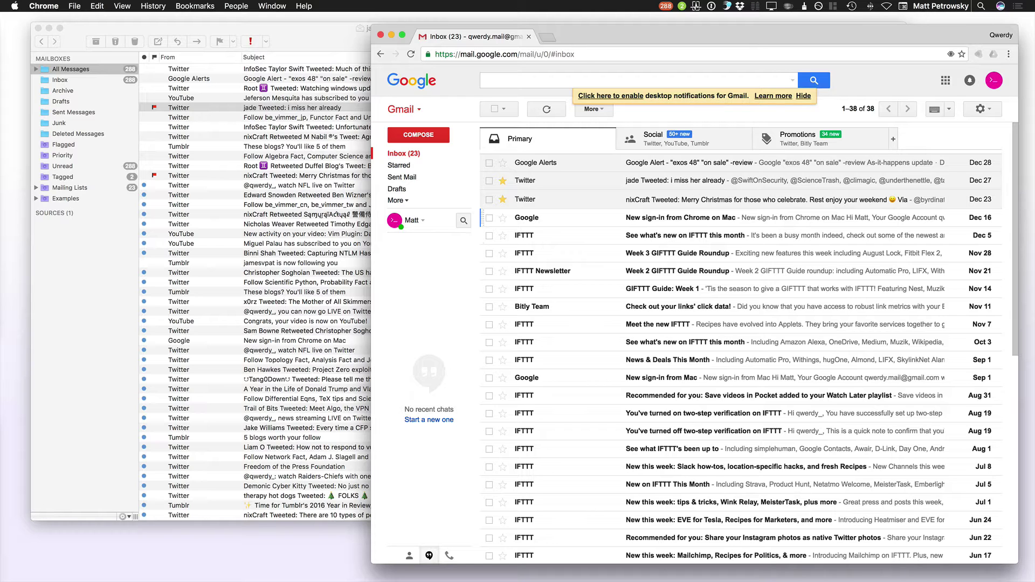
# Archive the two starred Twitter conversations dated Dec 23 and Dec 27 in the inbox
pyautogui.press('e')
pyautogui.press('k')
pyautogui.press('e')
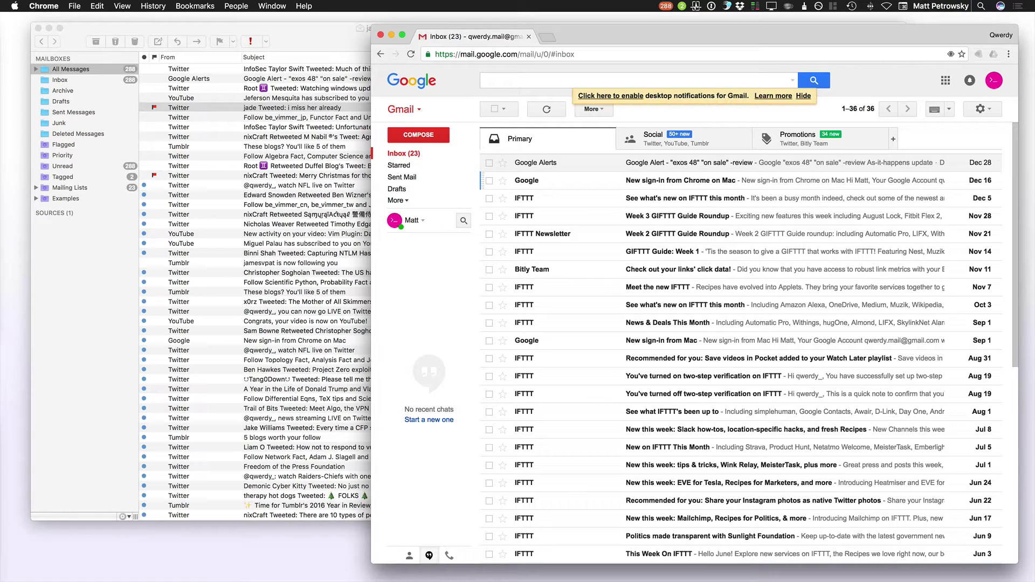
pyautogui.press('k')
# Switch to MailMate and browse down and up through the recent messages in All Messages
pyautogui.click(203, 160)
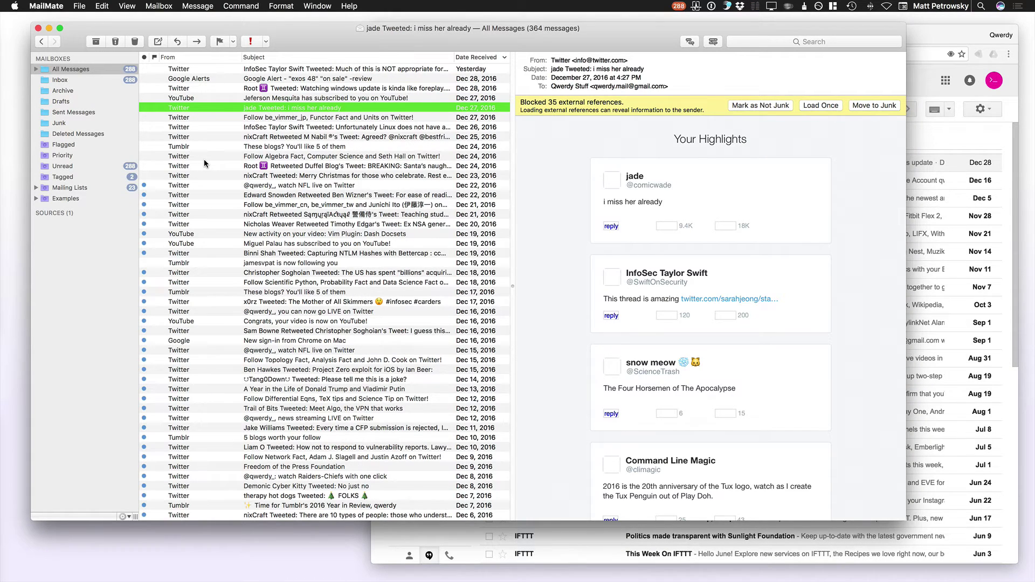
pyautogui.press('Down')
pyautogui.press('Down')
pyautogui.press('Down')
pyautogui.press('Down')
pyautogui.press('Down')
pyautogui.press('Up')
pyautogui.press('Up')
pyautogui.press('Up')
pyautogui.press('Up')
pyautogui.press('Up')
pyautogui.press('Up')
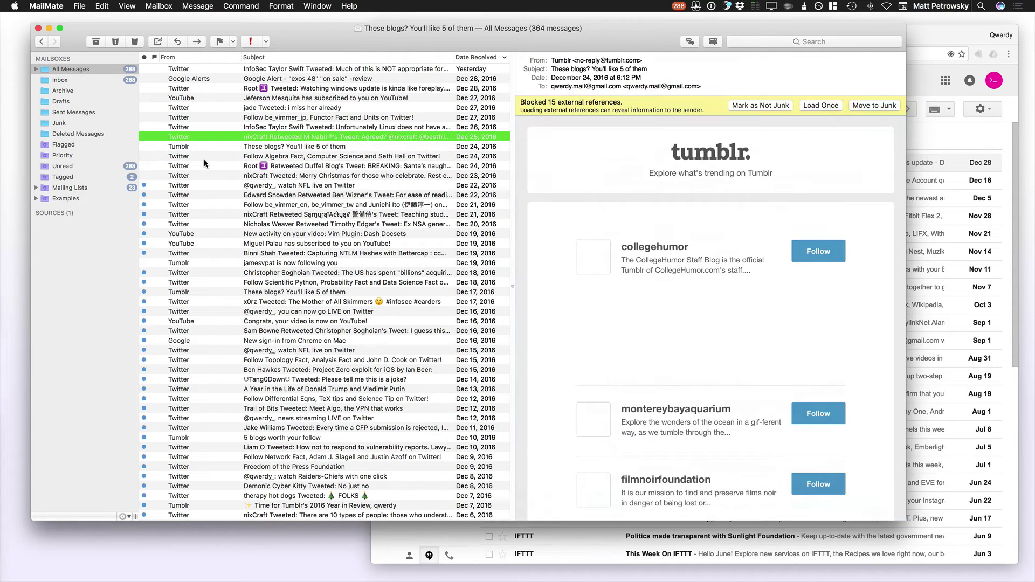
pyautogui.press('Down')
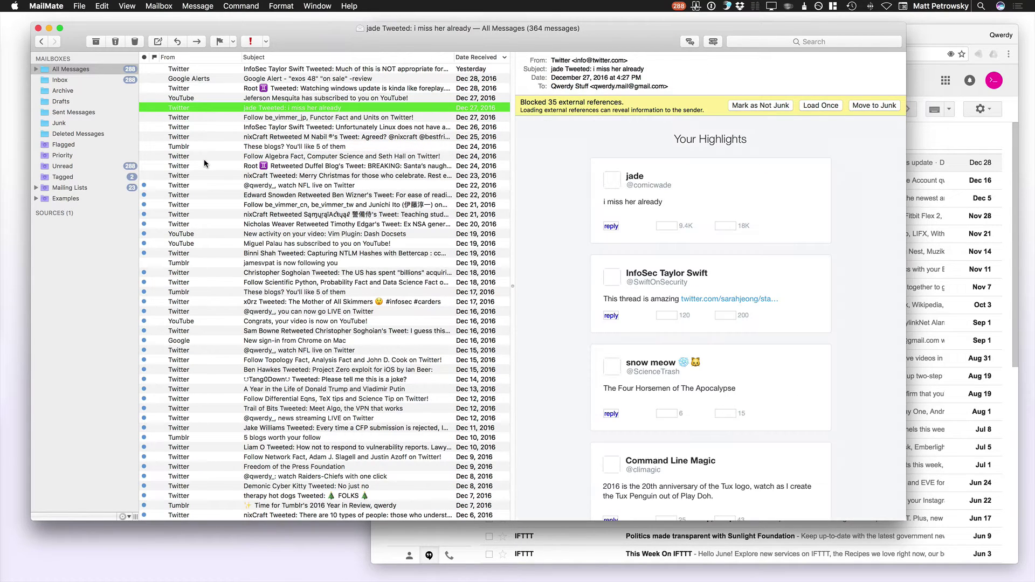
# Flag three Twitter messages: "i miss her already", the Dec 25 nixCraft retweet "Agreed?" and the Dec 24 Duffel Blog retweet
pyautogui.press('super+shift+l')
pyautogui.press('Down')
pyautogui.press('Down')
pyautogui.press('Down')
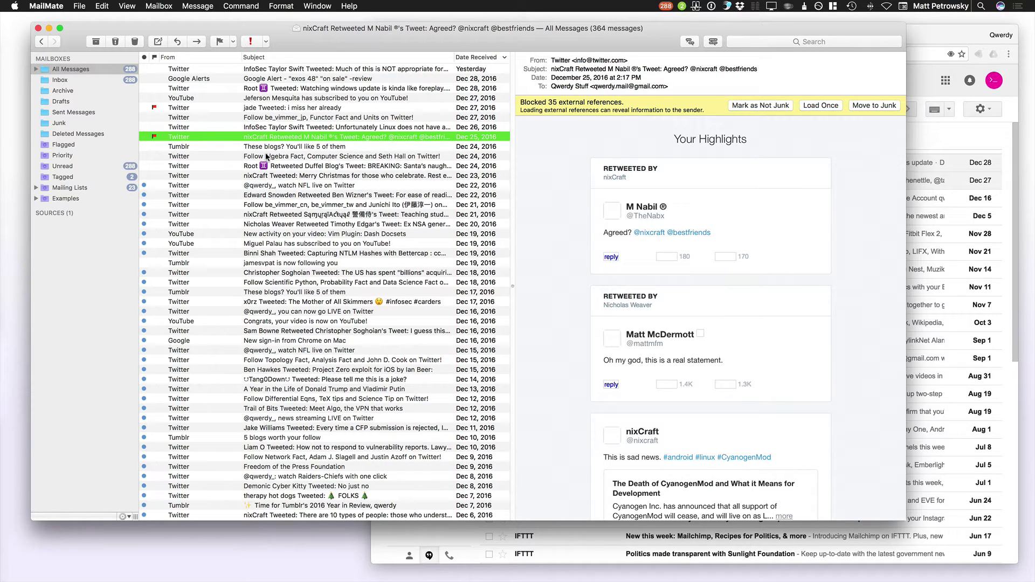
pyautogui.press('Down')
pyautogui.press('Down')
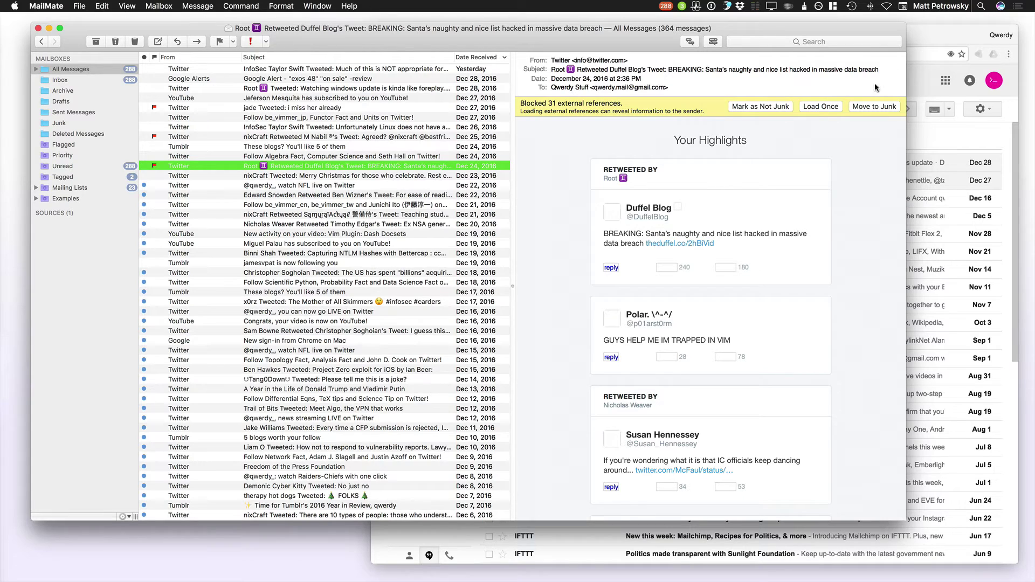
# Switch to Gmail in Chrome and check the inbox for the messages flagged in MailMate
pyautogui.click(926, 33)
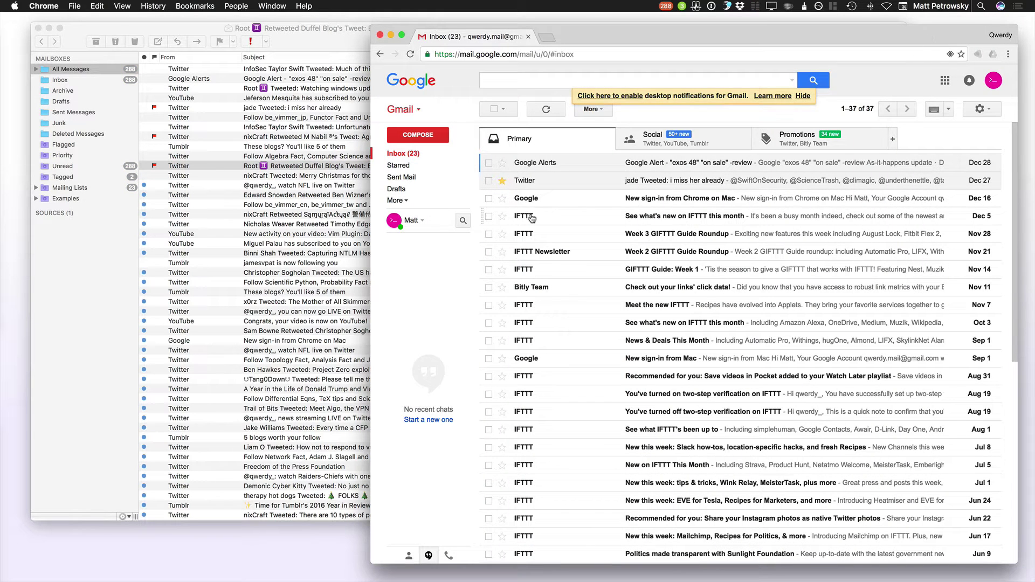
pyautogui.scroll(-2, 535, 217)
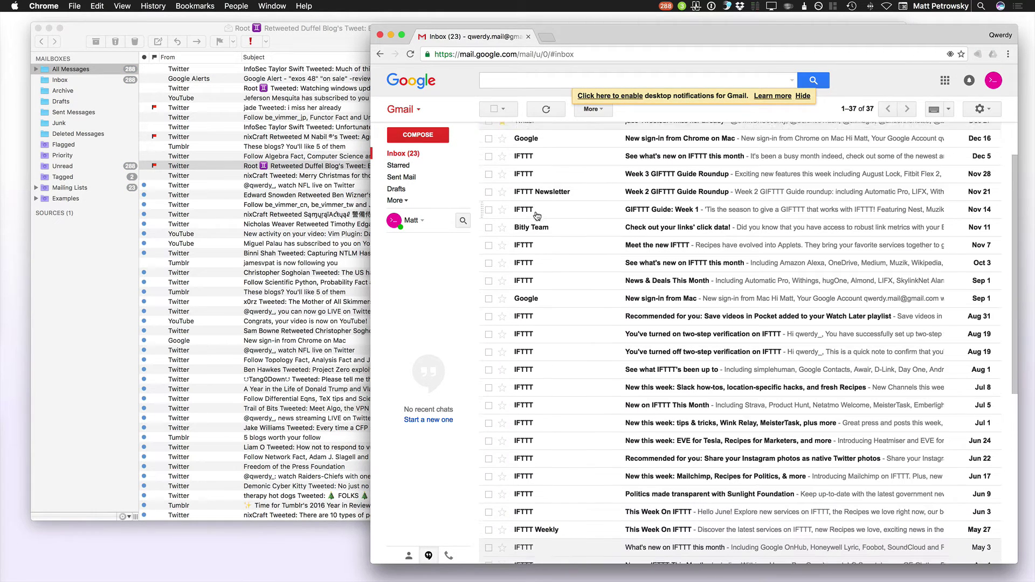
pyautogui.scroll(2, 550, 239)
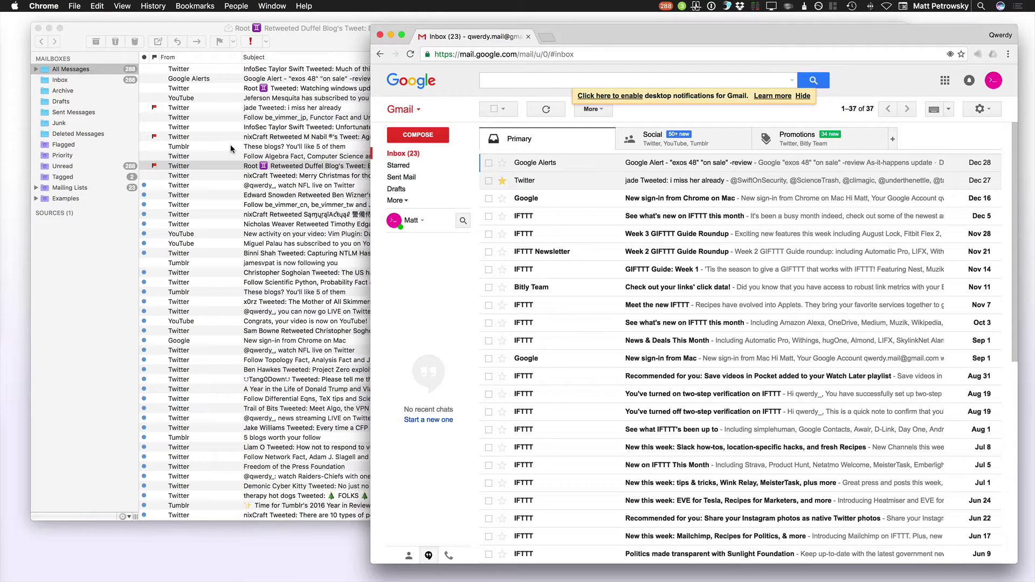
# Switch to MailMate and move the Flagged and Priority mailboxes together to the start of the mailbox list
pyautogui.click(202, 125)
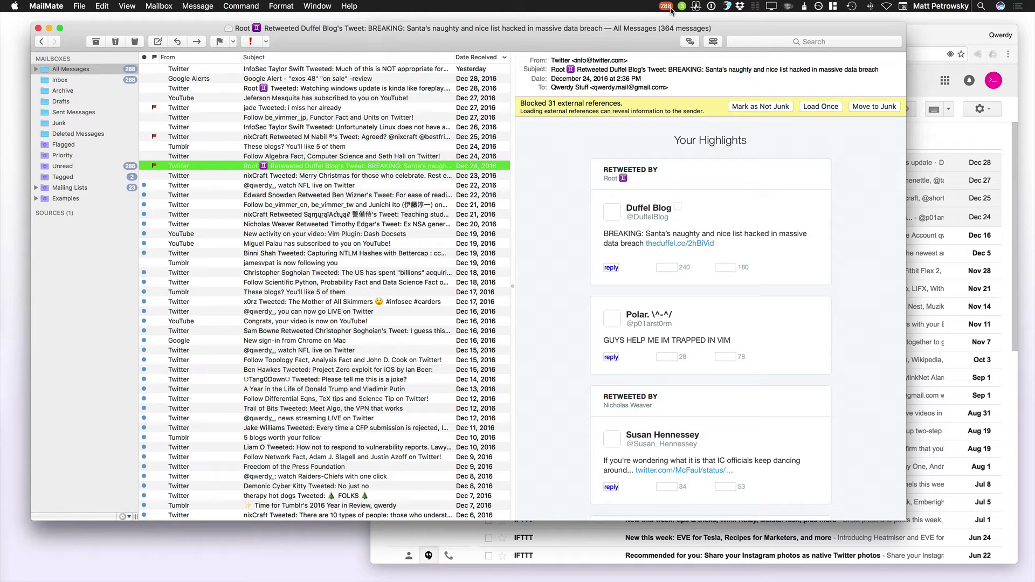
pyautogui.click(77, 143)
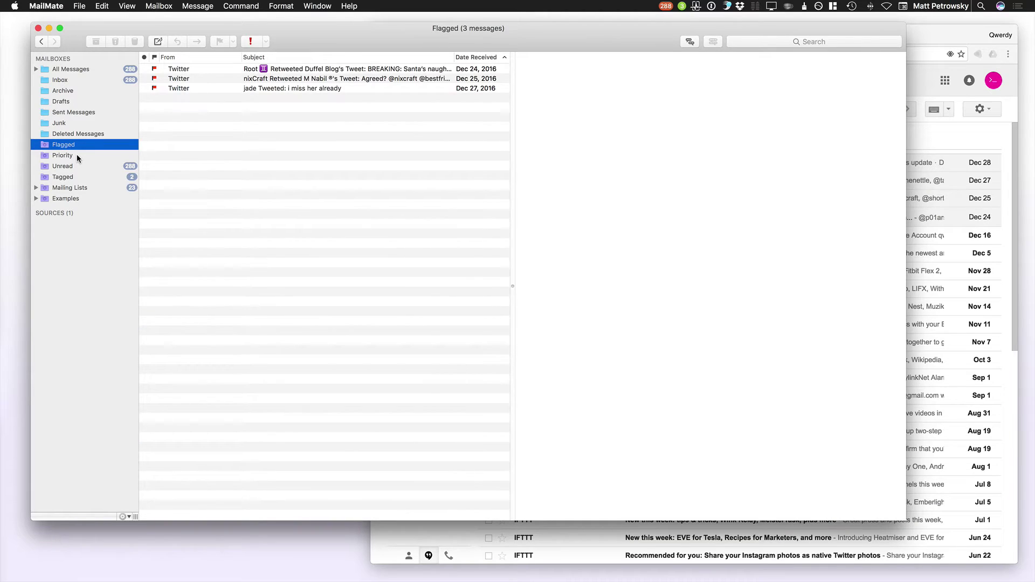
pyautogui.keyDown('super'); pyautogui.click(77, 155); pyautogui.keyUp('super')
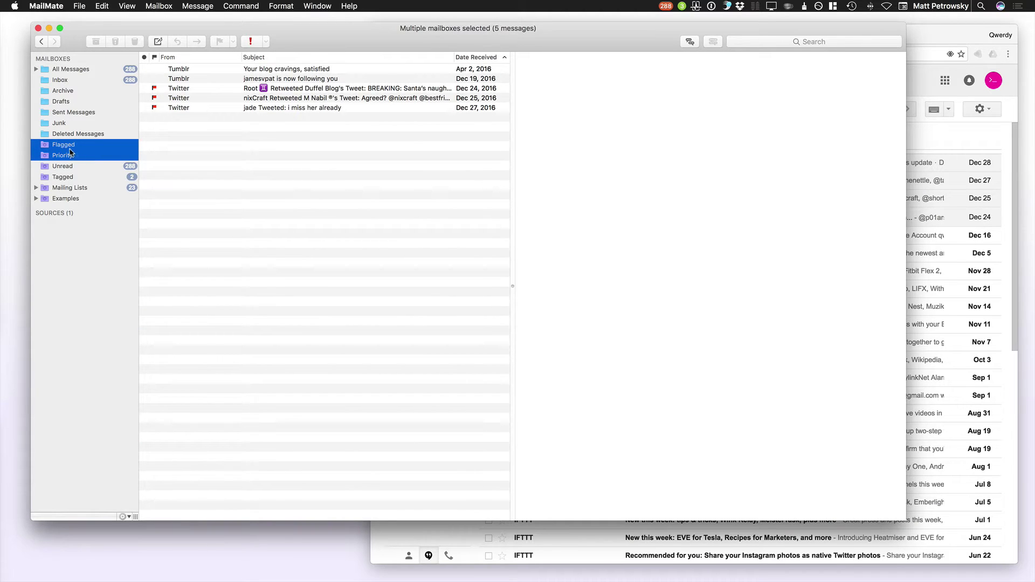
pyautogui.moveTo(69, 149); pyautogui.dragTo(81, 66)
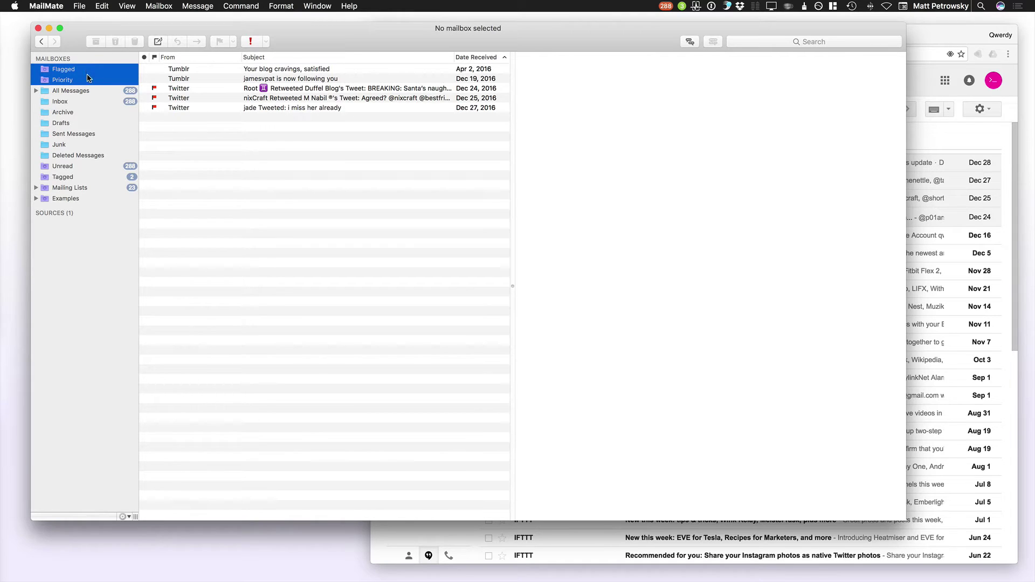
# Review the messages in the Inbox, Flagged and Priority mailboxes, ending on Flagged
pyautogui.click(64, 106)
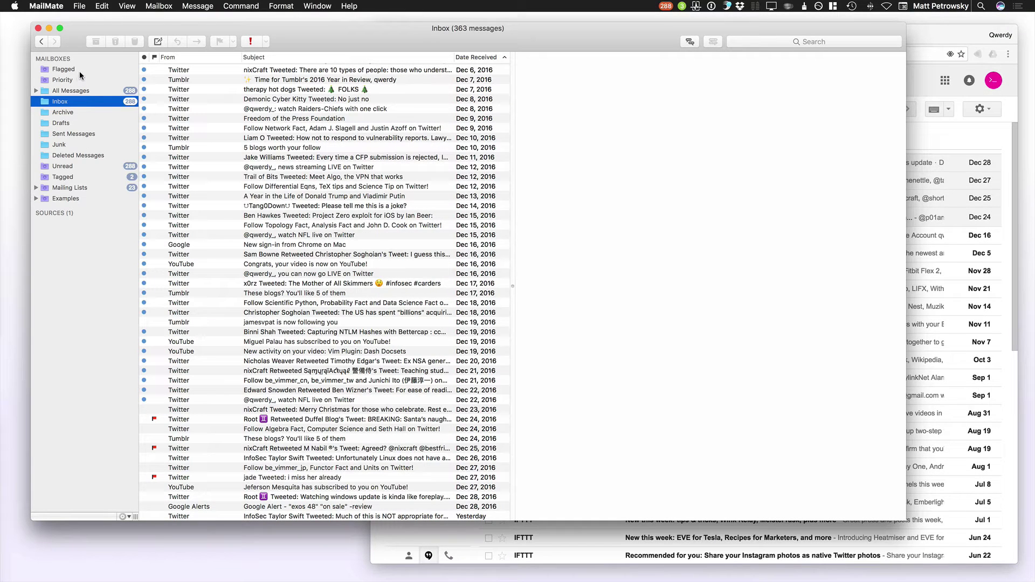
pyautogui.click(77, 70)
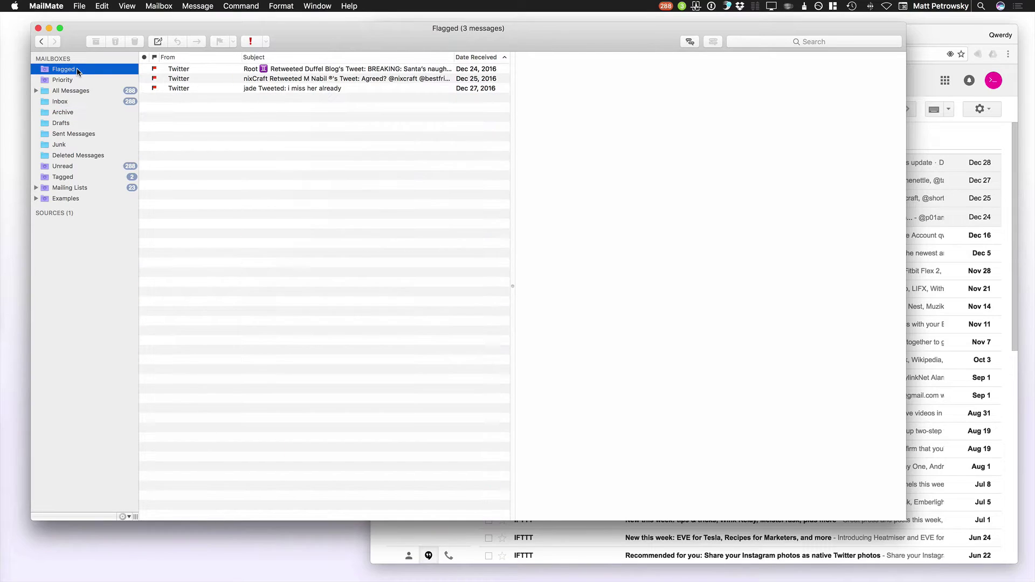
pyautogui.click(77, 79)
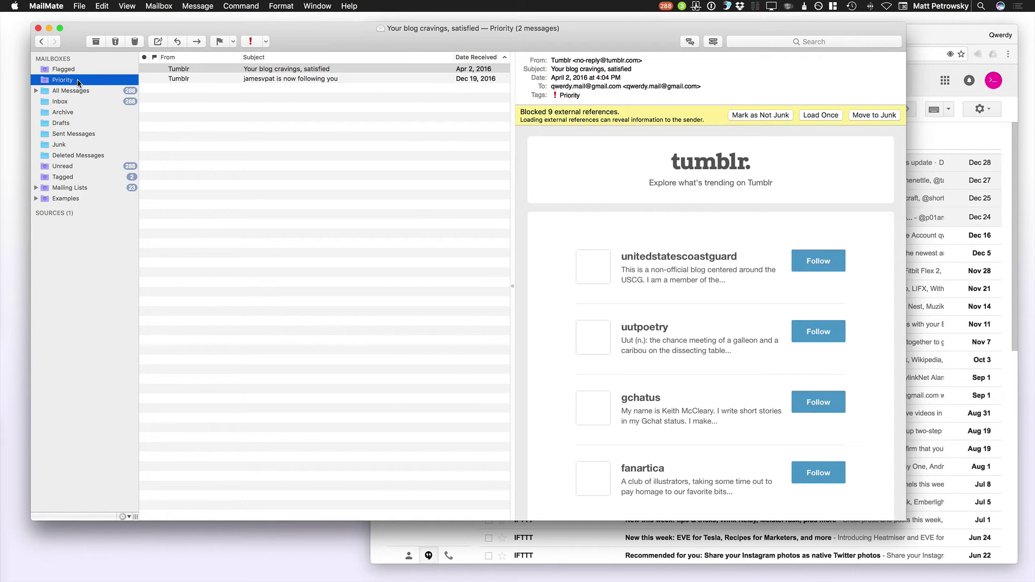
pyautogui.click(79, 70)
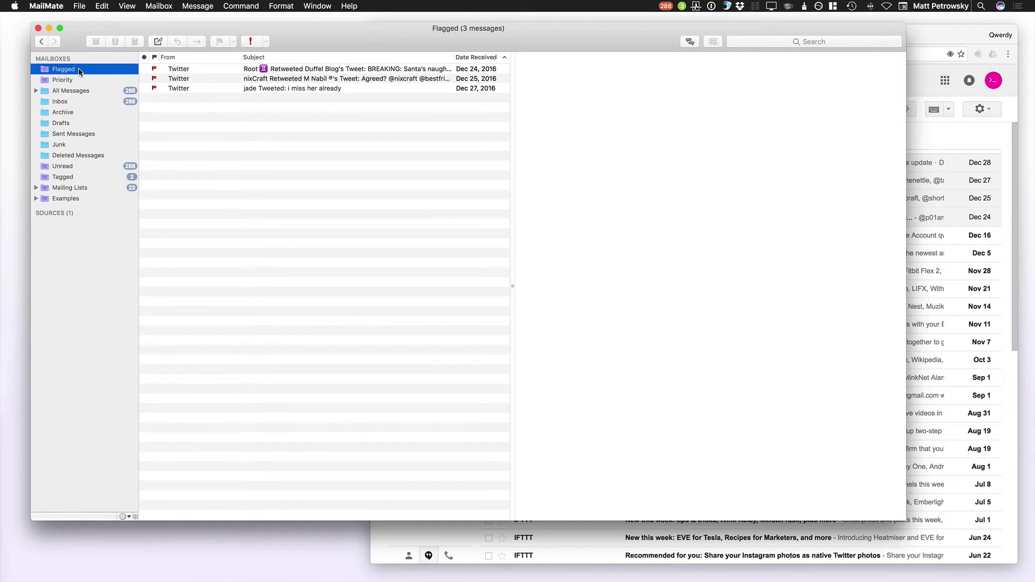
# Open the Flagged mailbox's editor and set its source mailbox to the Qwerdy account
pyautogui.doubleClick(44, 69)
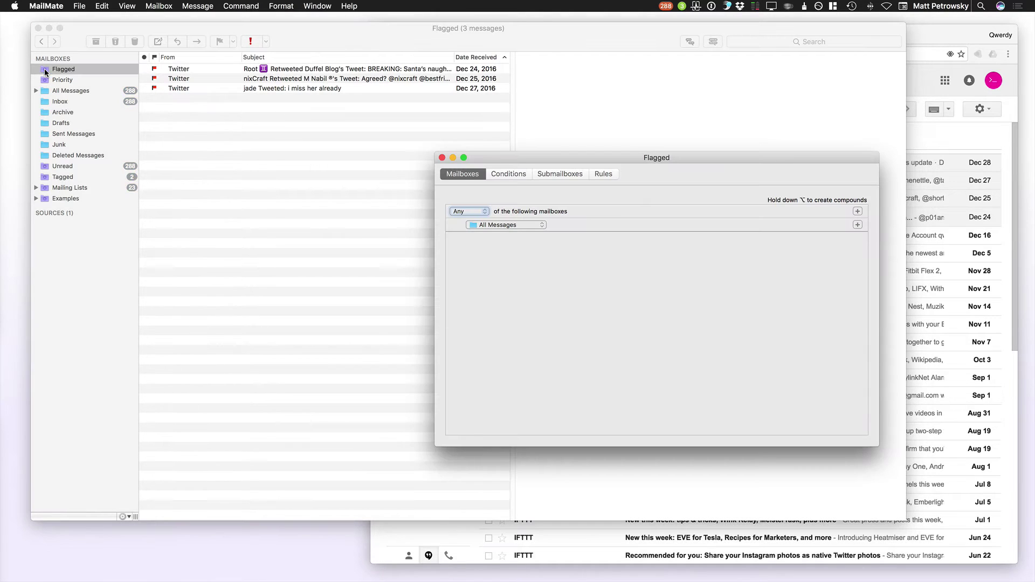
pyautogui.moveTo(529, 156); pyautogui.dragTo(393, 126)
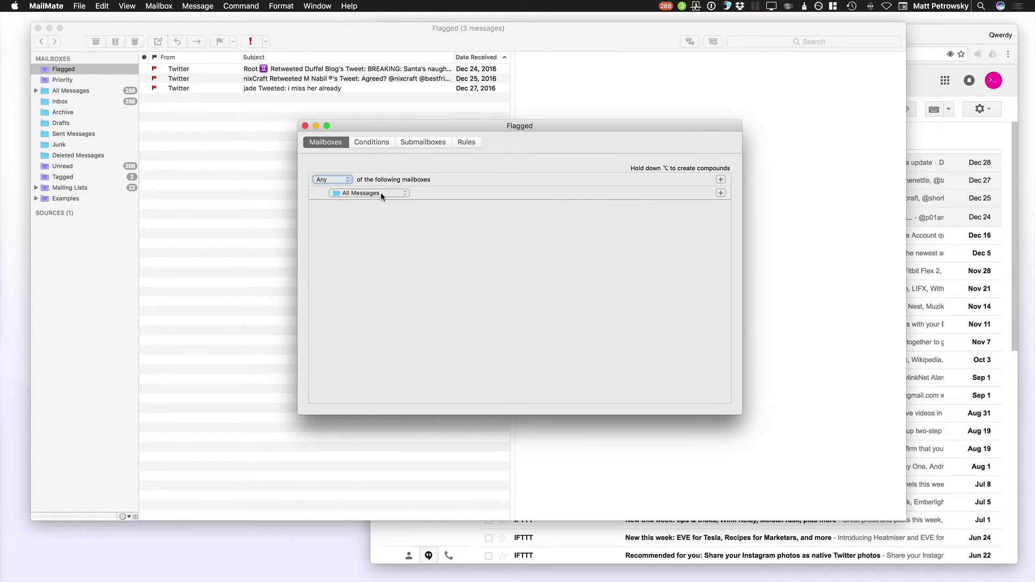
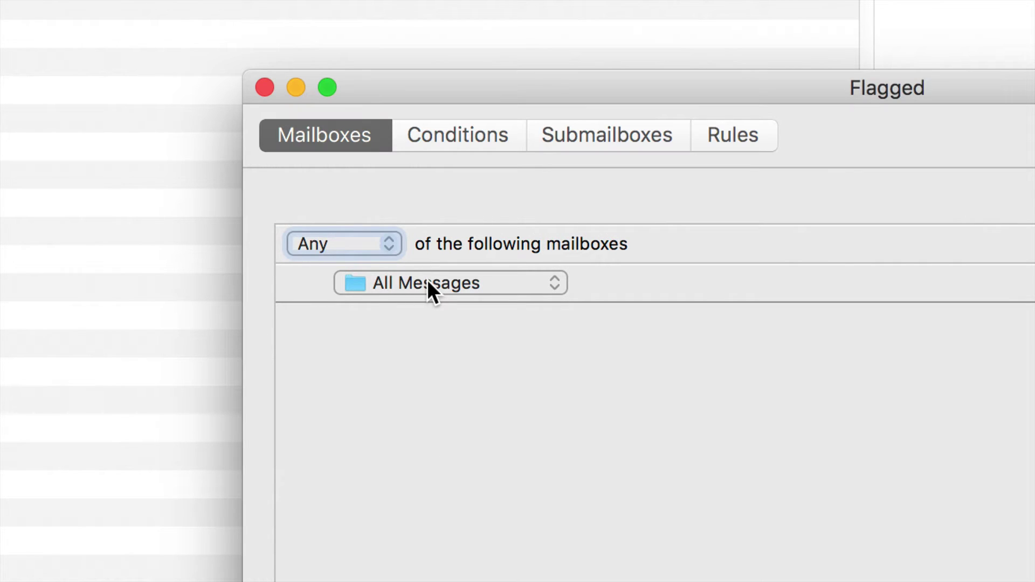
pyautogui.click(428, 283)
pyautogui.moveTo(428, 282)
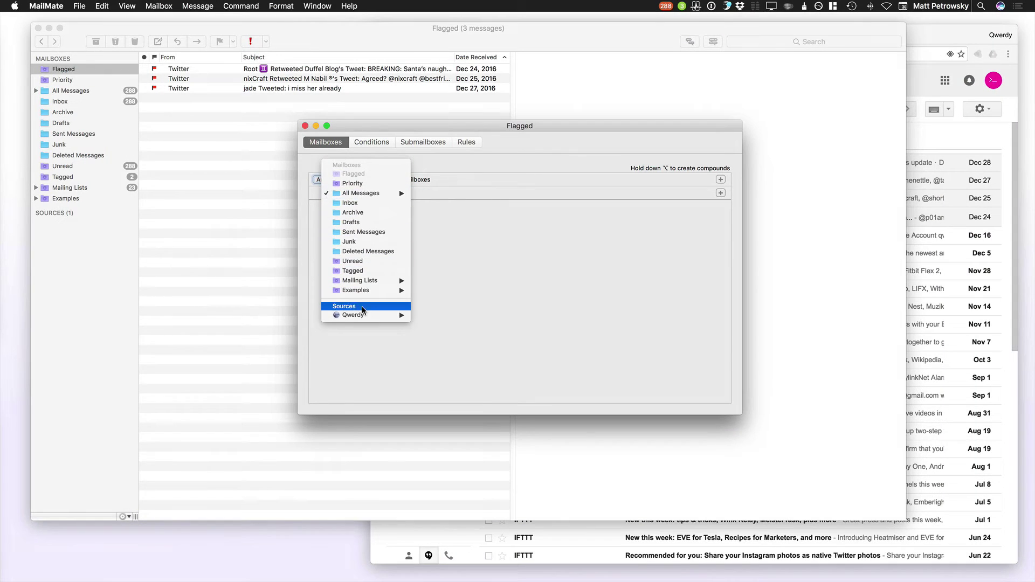
pyautogui.moveTo(360, 316)
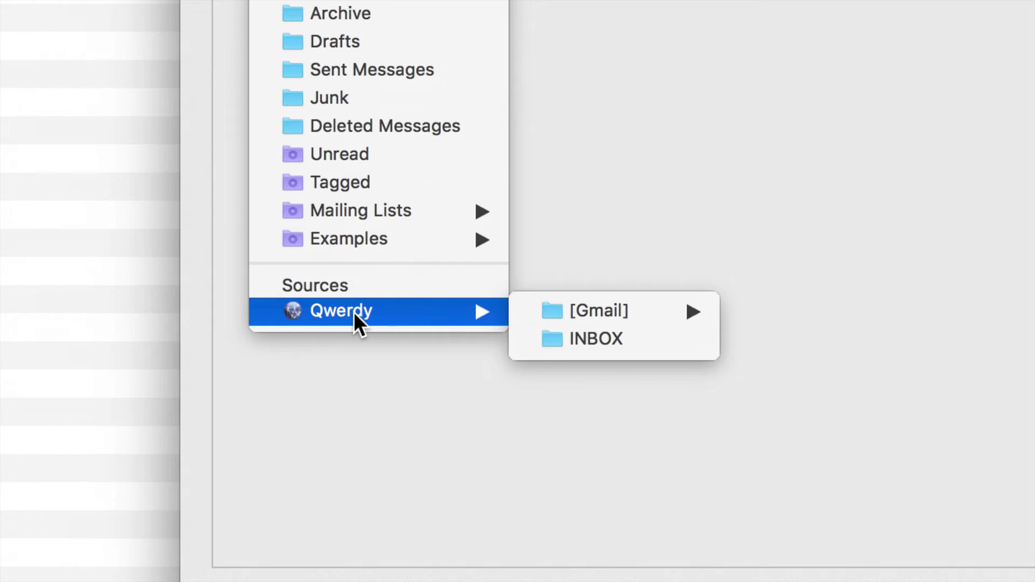
pyautogui.moveTo(548, 318)
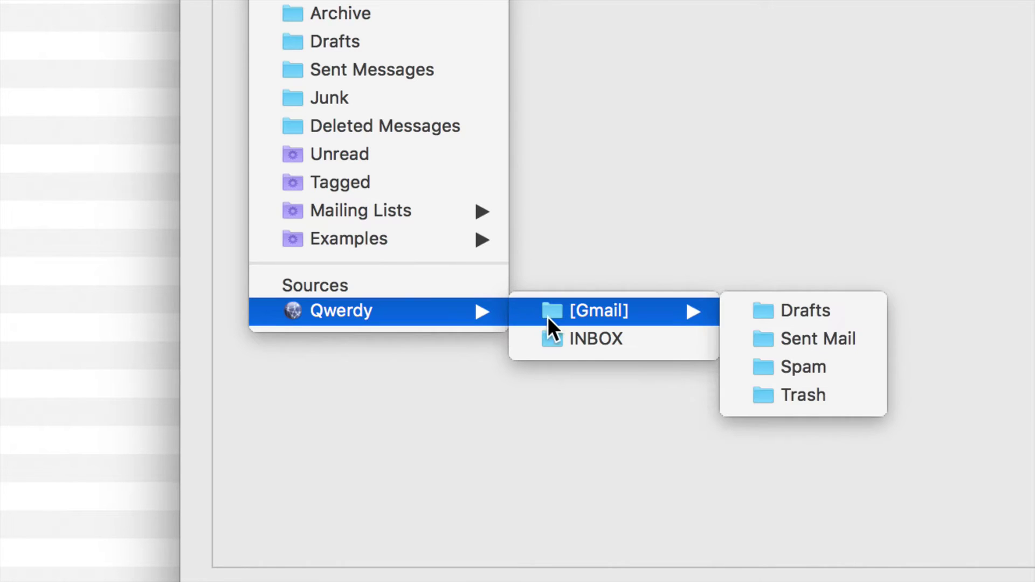
pyautogui.click(374, 312)
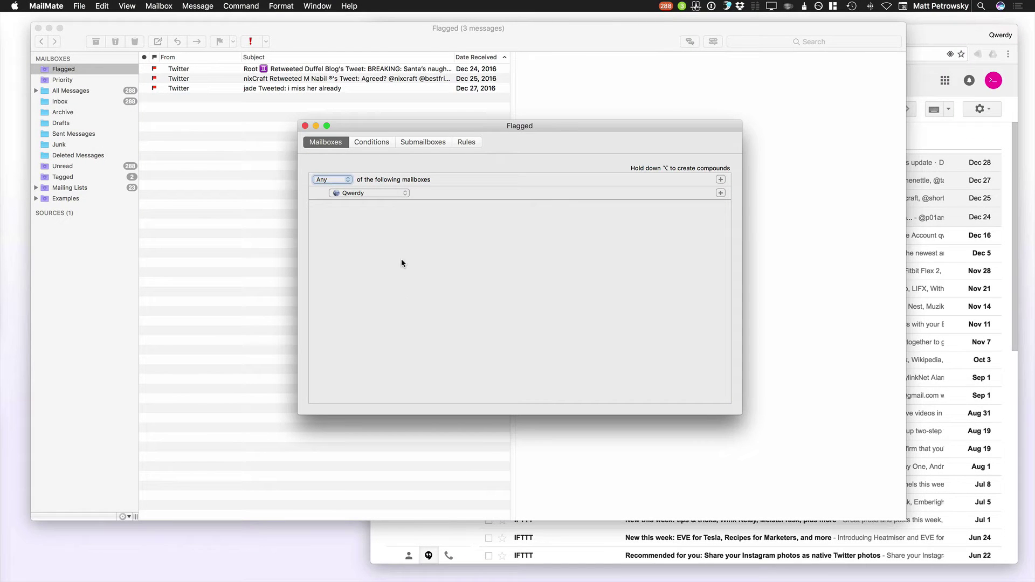
# Look over the Qwerdy account's submailboxes and set the Flagged mailbox's source back to All Messages
pyautogui.click(367, 194)
pyautogui.moveTo(367, 194)
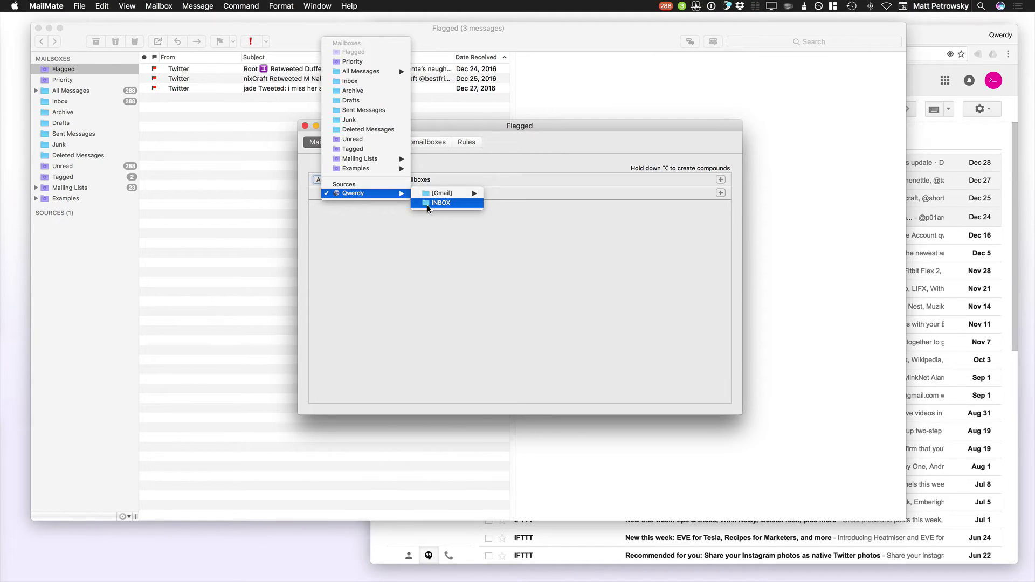
pyautogui.moveTo(429, 196)
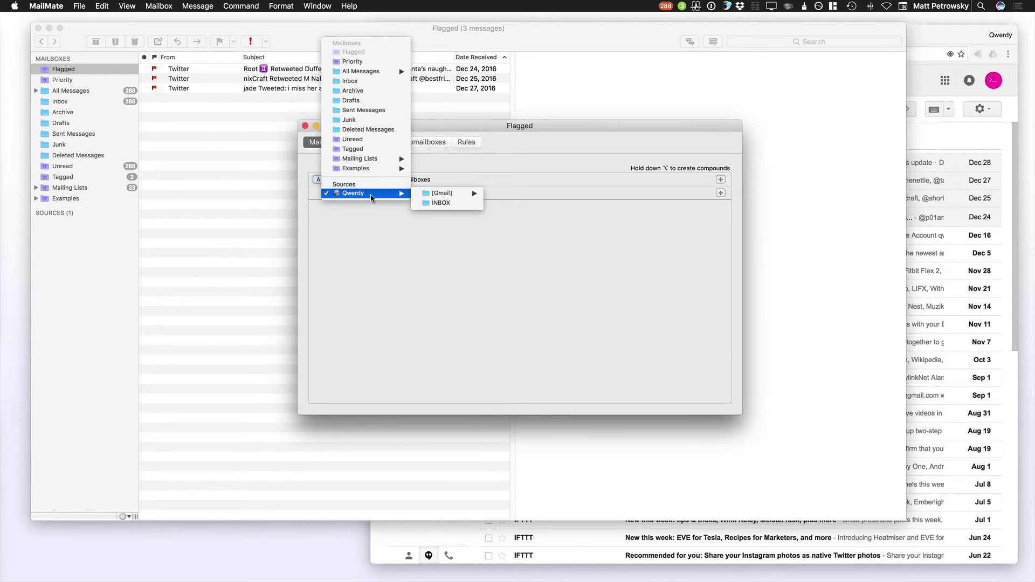
pyautogui.click(383, 72)
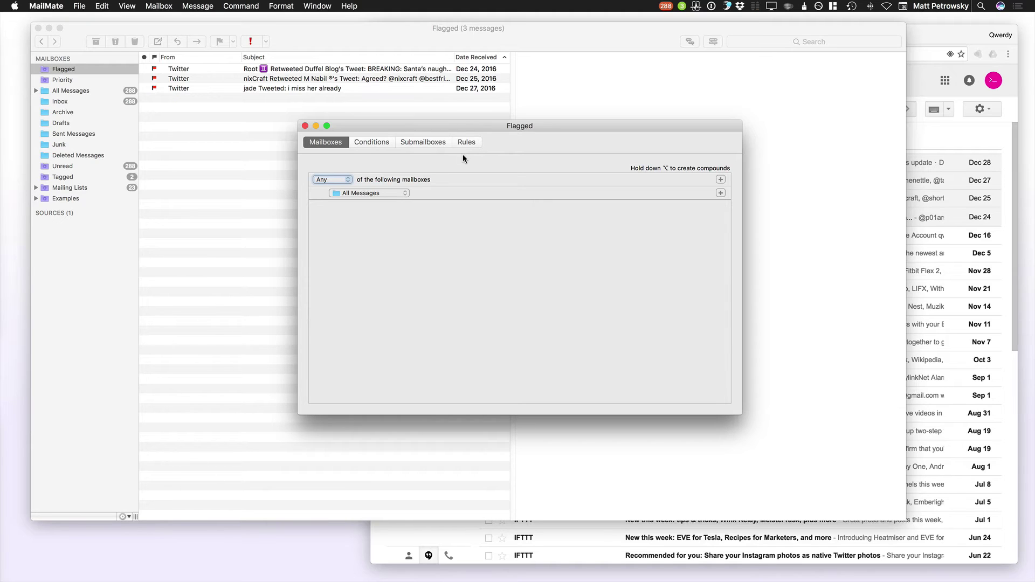
# Switch to Gmail in Chrome and open its general settings
pyautogui.click(953, 144)
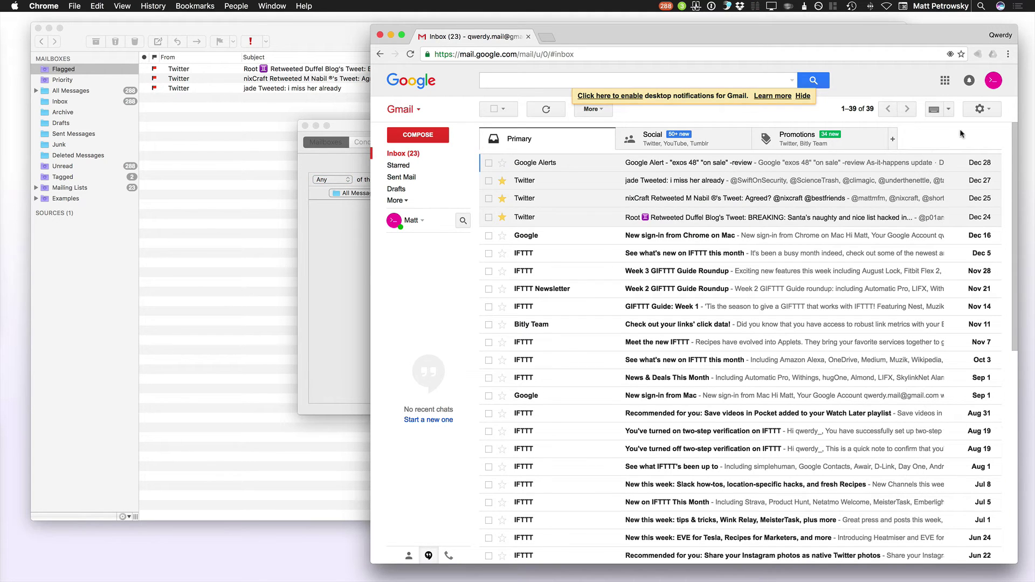
pyautogui.click(979, 108)
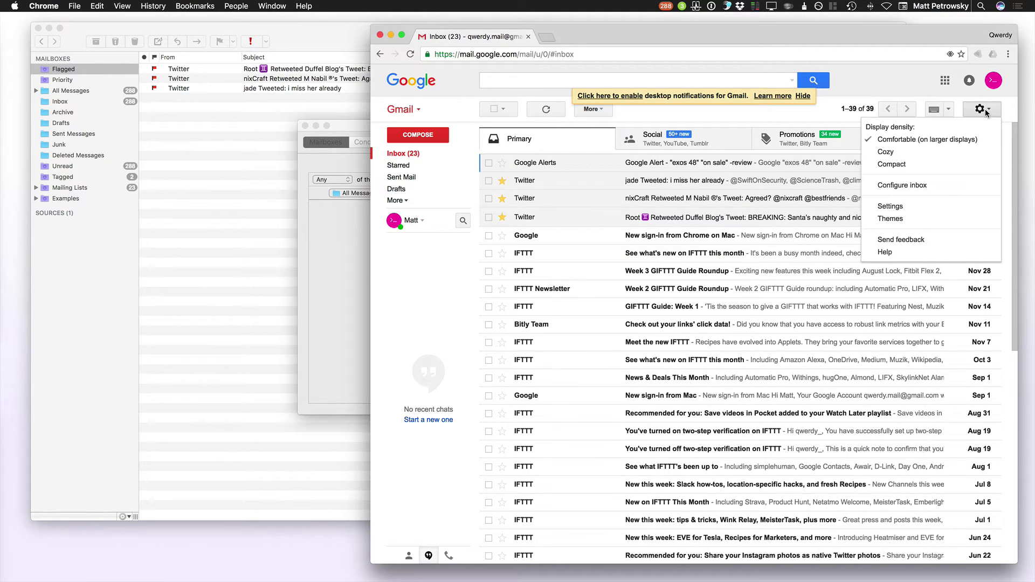
pyautogui.click(945, 210)
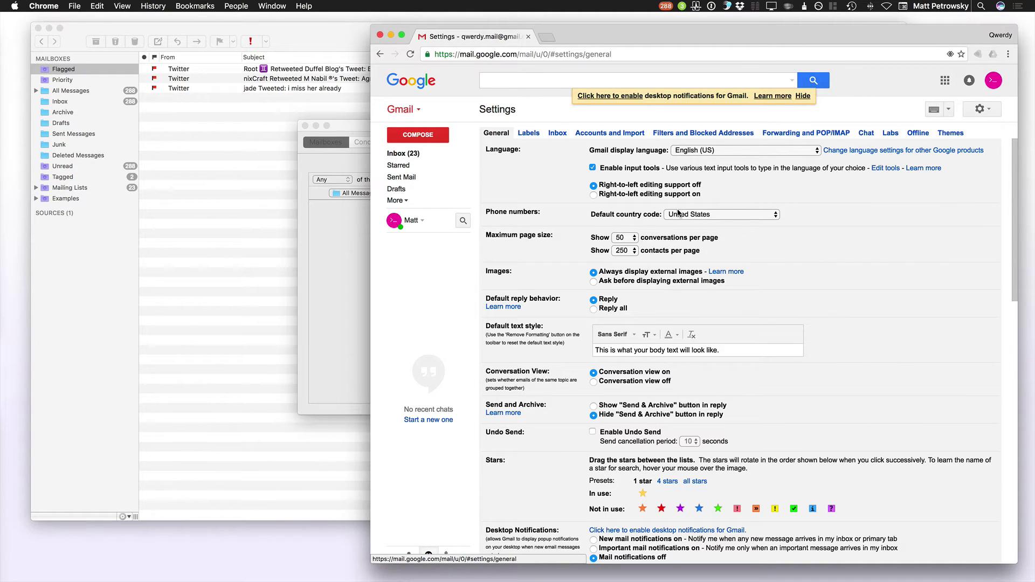
# Look at Gmail's filters and blocked addresses, and switch to MailMate to review the Flagged mailbox's source and conditions
pyautogui.click(674, 133)
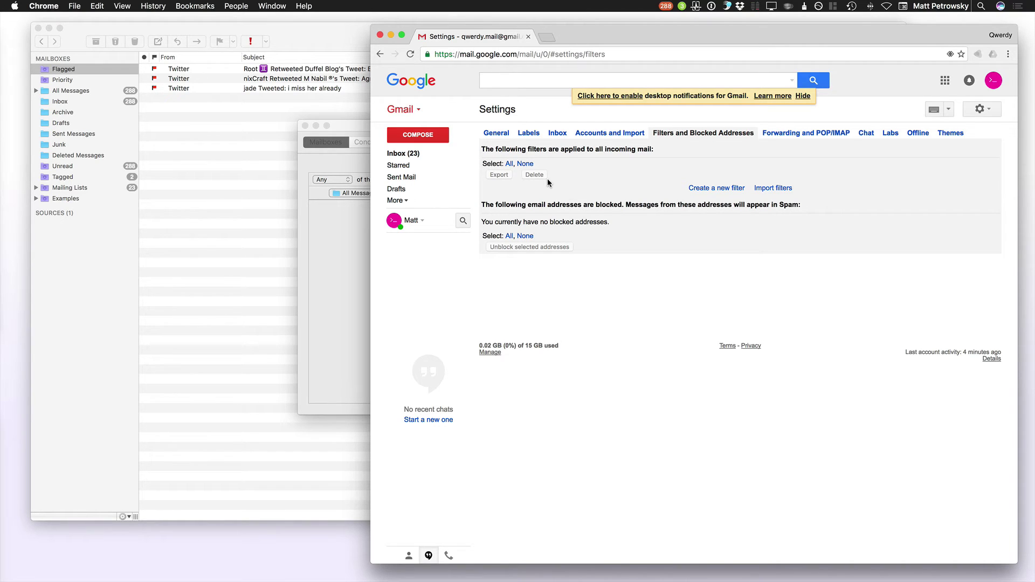
pyautogui.click(351, 216)
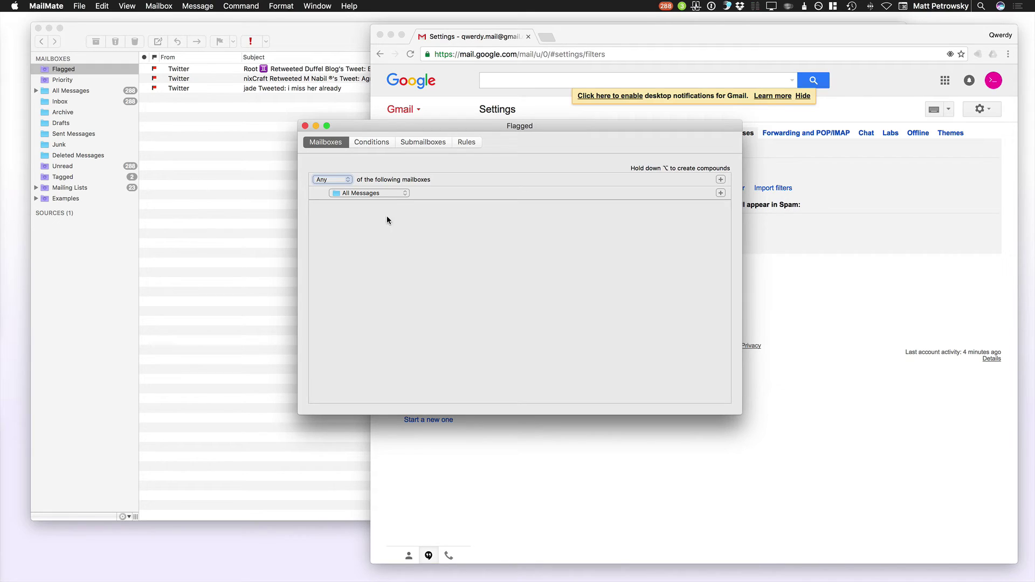
pyautogui.click(373, 141)
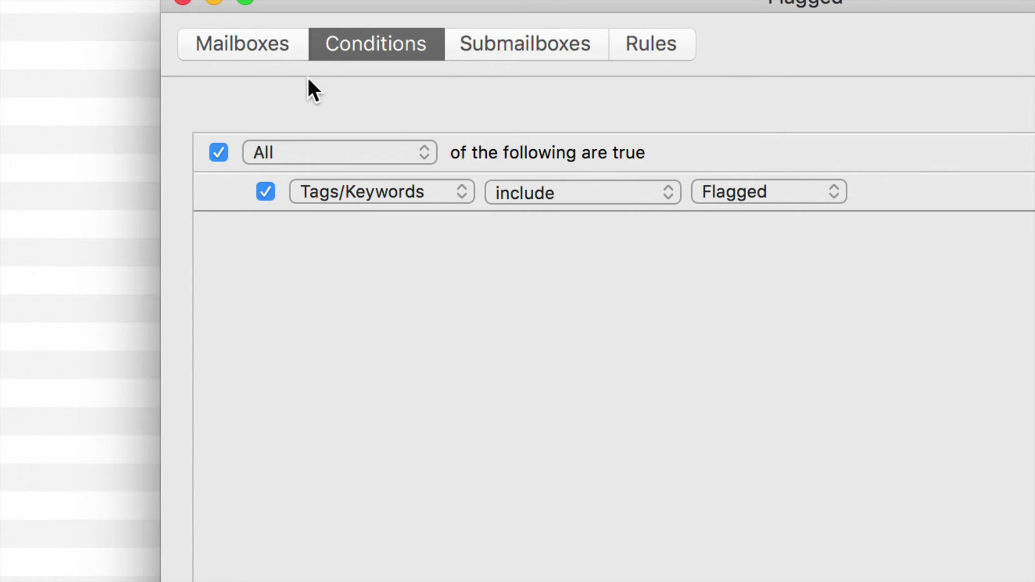
pyautogui.click(275, 57)
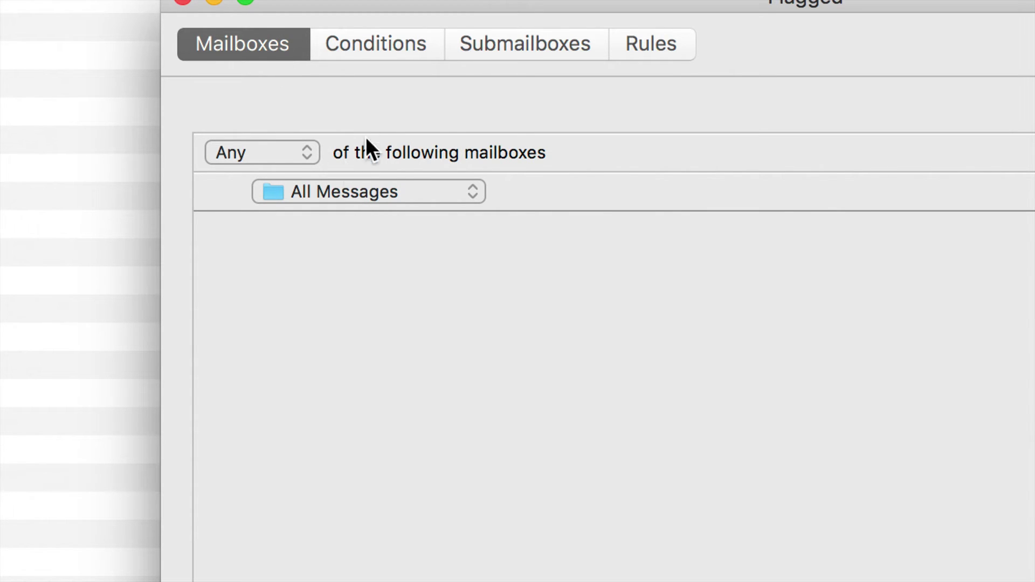
pyautogui.click(382, 60)
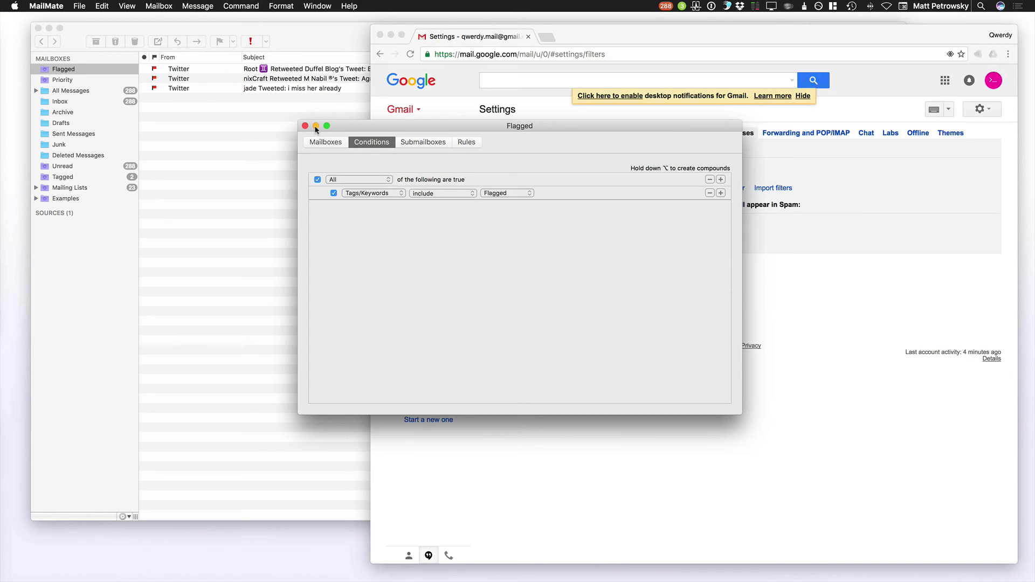
pyautogui.click(305, 125)
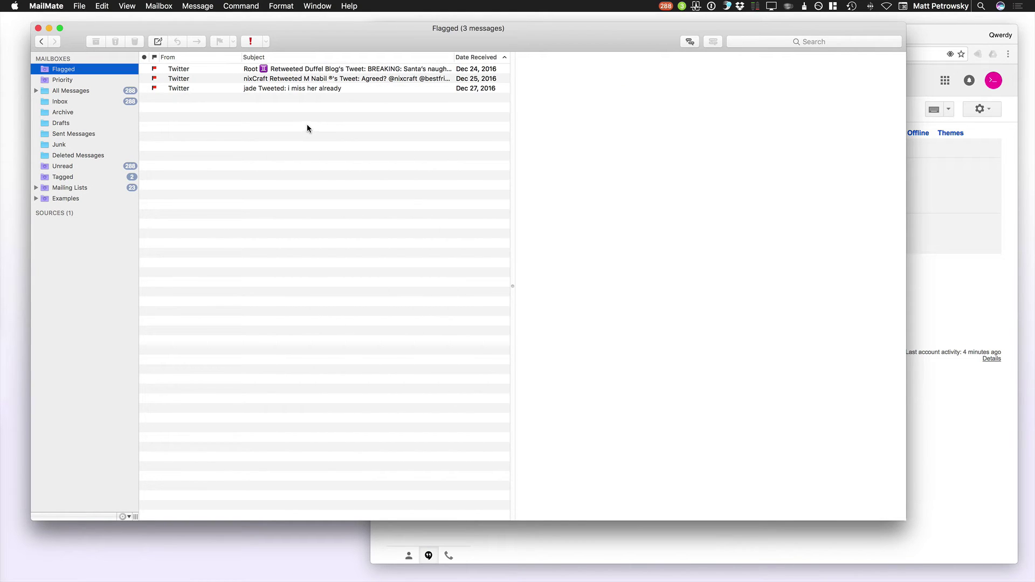
# Open the Priority mailbox's editor and examine its tag condition and the keywords available for it
pyautogui.click(80, 81)
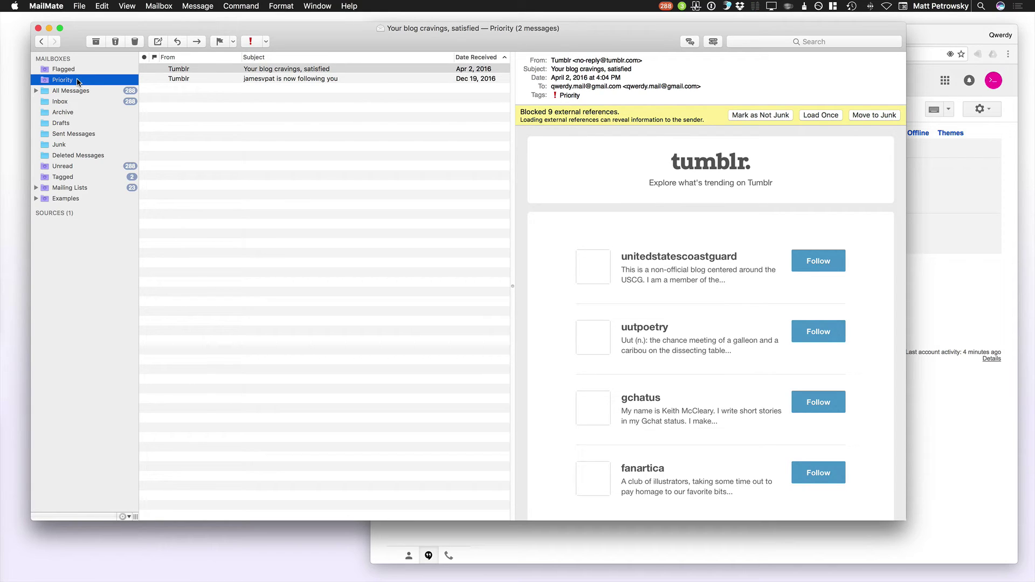
pyautogui.doubleClick(46, 82)
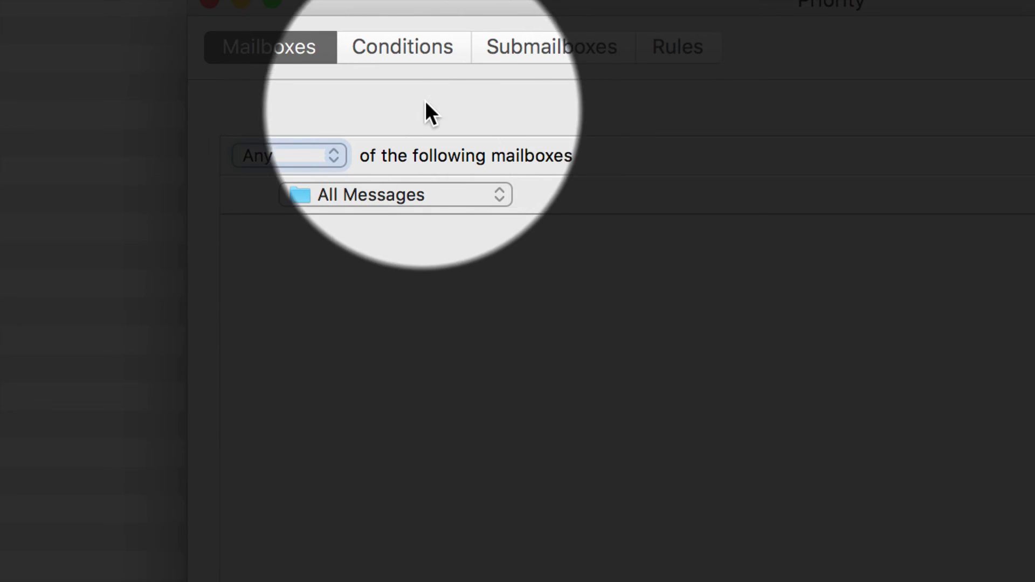
pyautogui.click(425, 48)
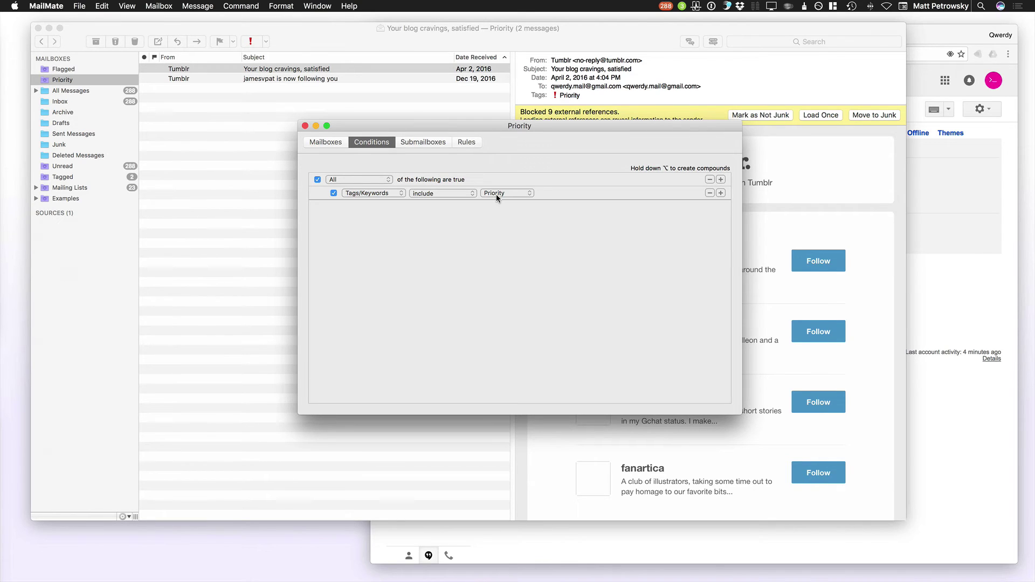
pyautogui.click(506, 193)
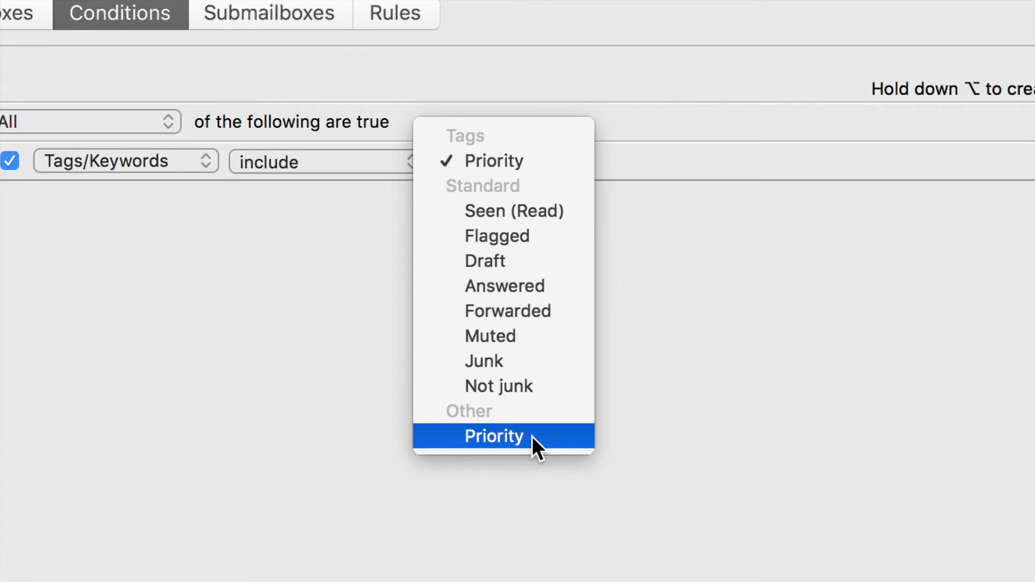
pyautogui.click(606, 440)
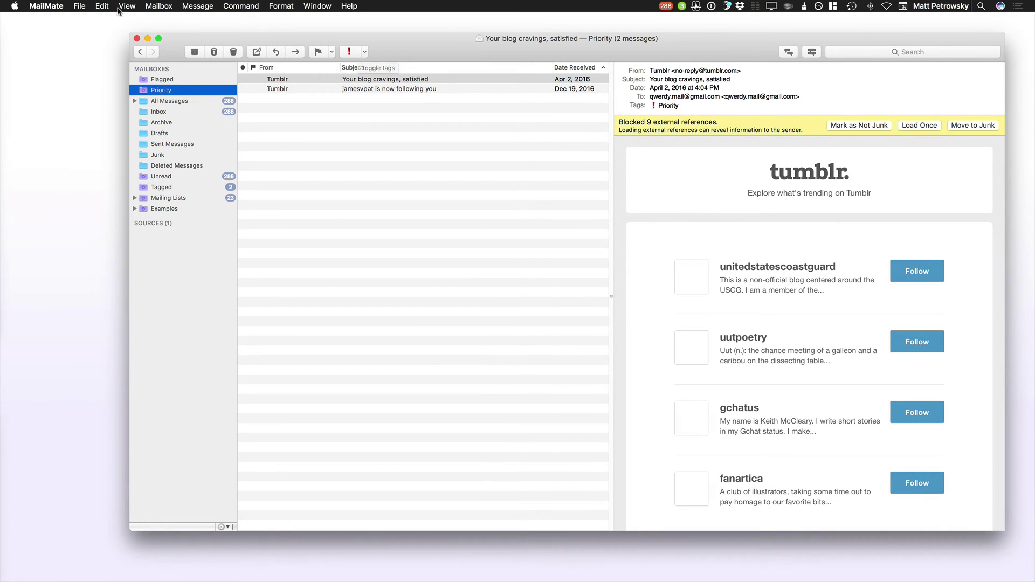
# Open the Tags preferences, enlarge and reposition the window, and close it
pyautogui.click(61, 7)
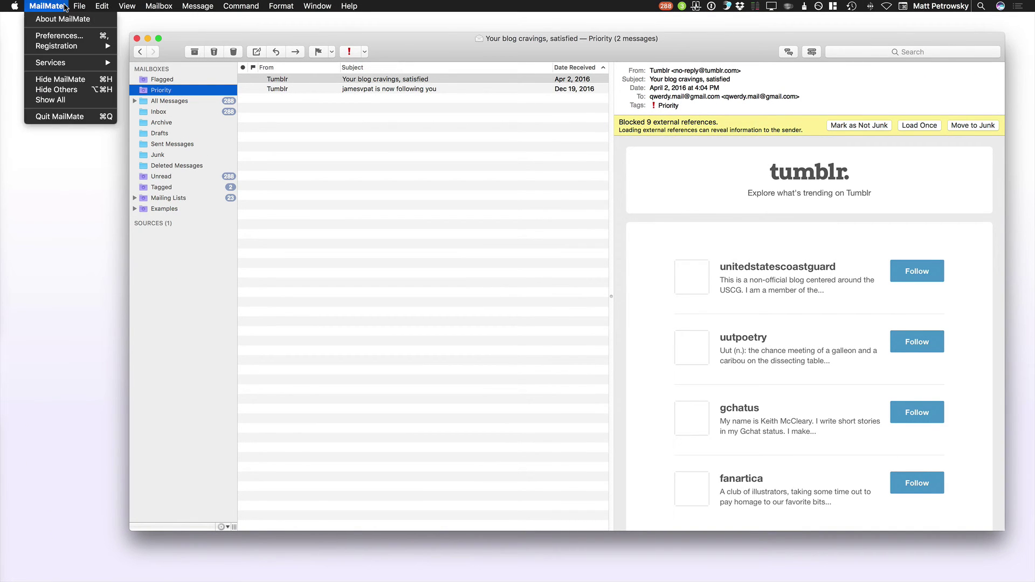
pyautogui.click(69, 38)
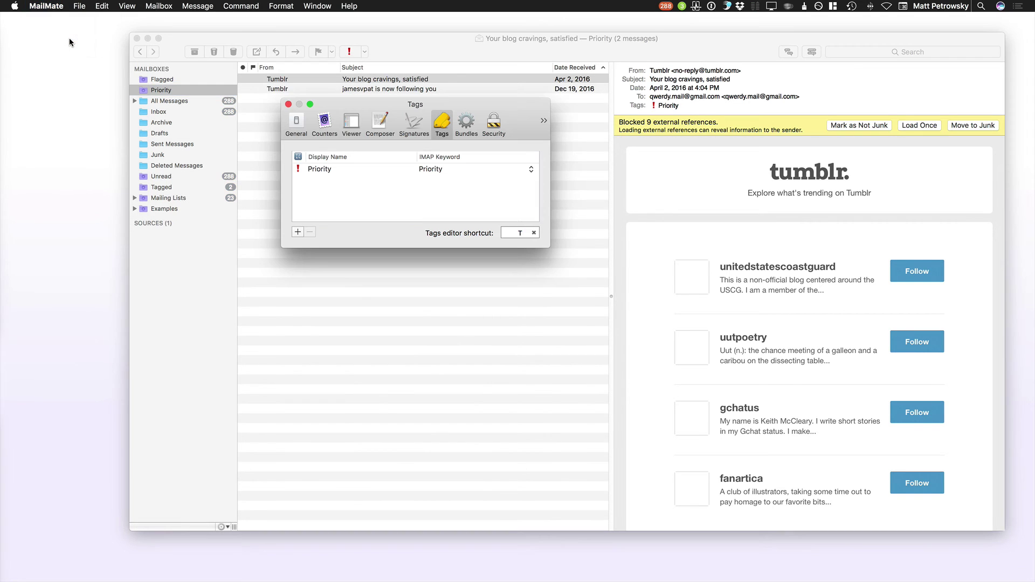
pyautogui.moveTo(467, 139); pyautogui.dragTo(487, 146)
pyautogui.moveTo(571, 255); pyautogui.dragTo(669, 307)
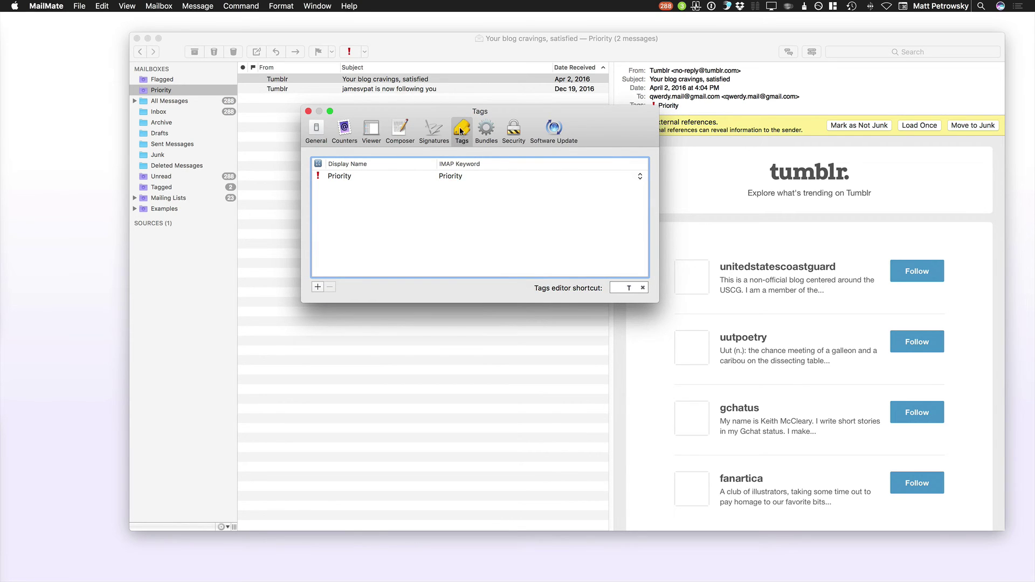
pyautogui.moveTo(459, 112); pyautogui.dragTo(615, 138)
pyautogui.click(419, 46)
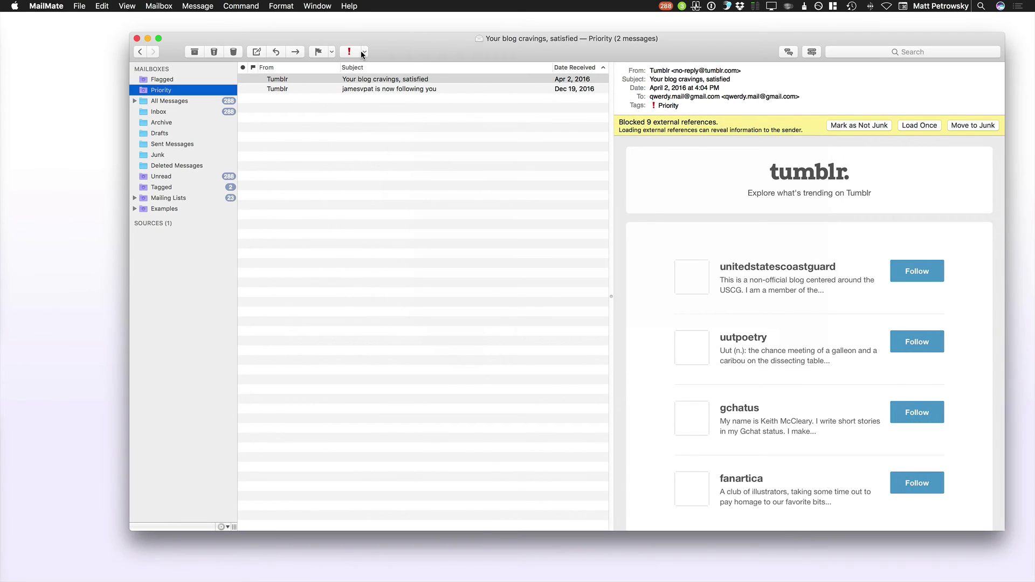
# Reopen the Tags preferences and add a new tag with the display name "Work related"
pyautogui.click(364, 52)
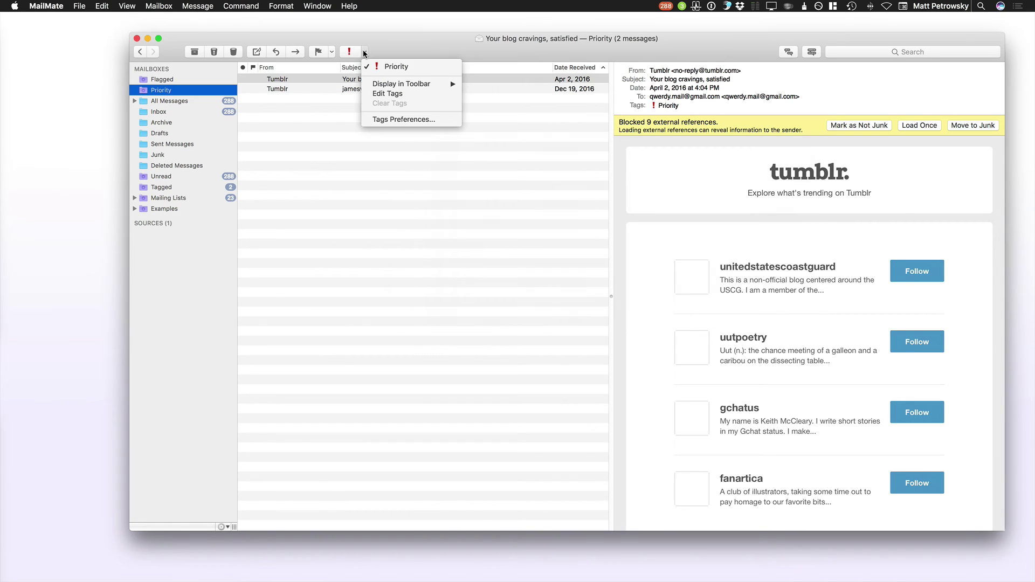
pyautogui.click(414, 120)
pyautogui.moveTo(558, 134); pyautogui.dragTo(415, 108)
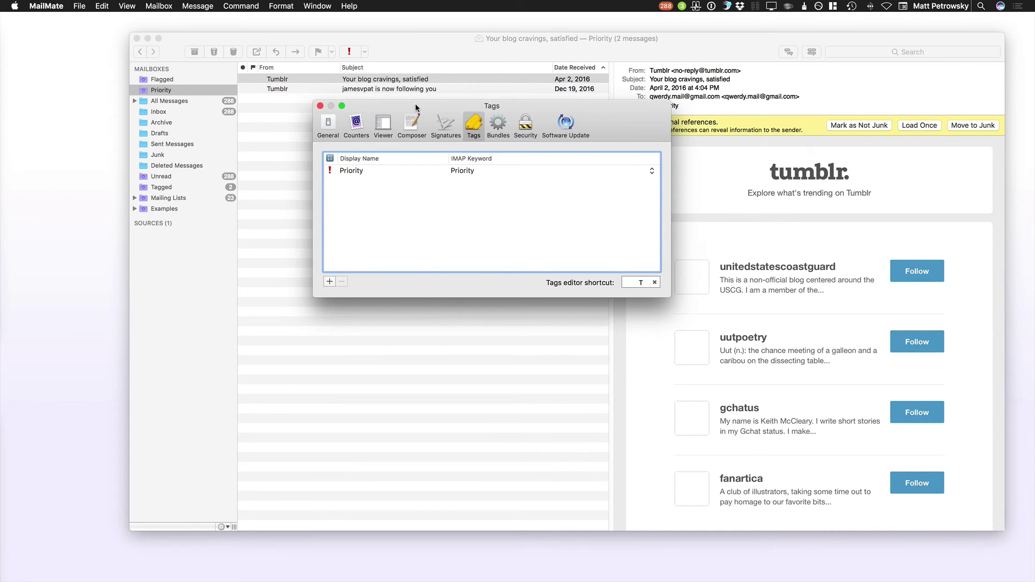
pyautogui.click(328, 282)
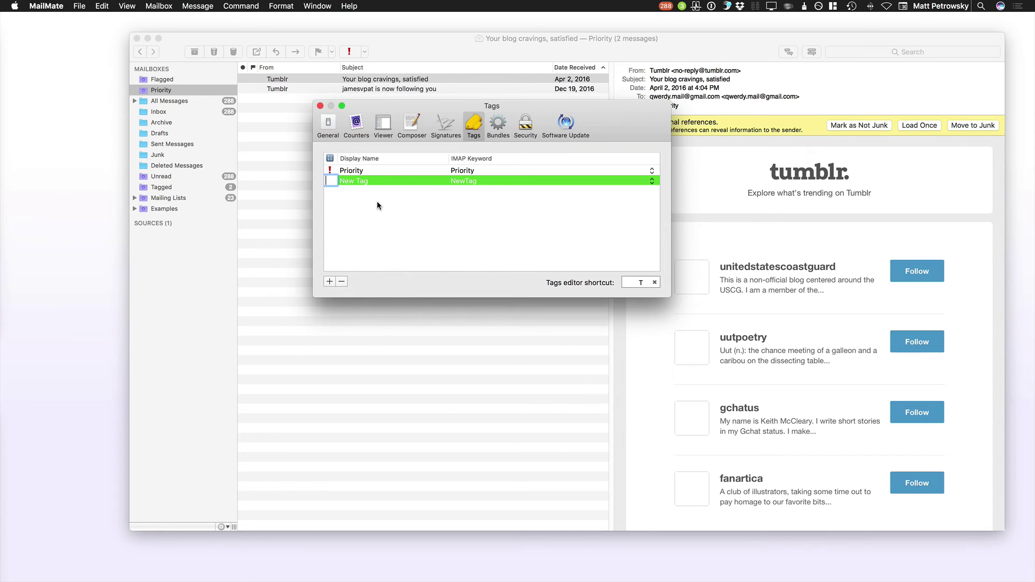
pyautogui.press('Tab')
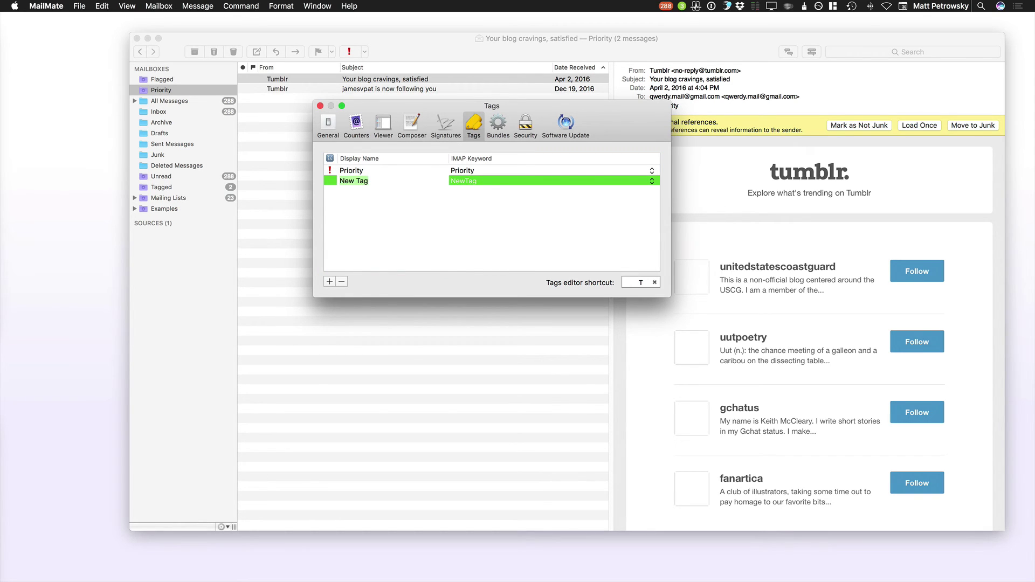
pyautogui.write('Work related')
pyautogui.click(438, 222)
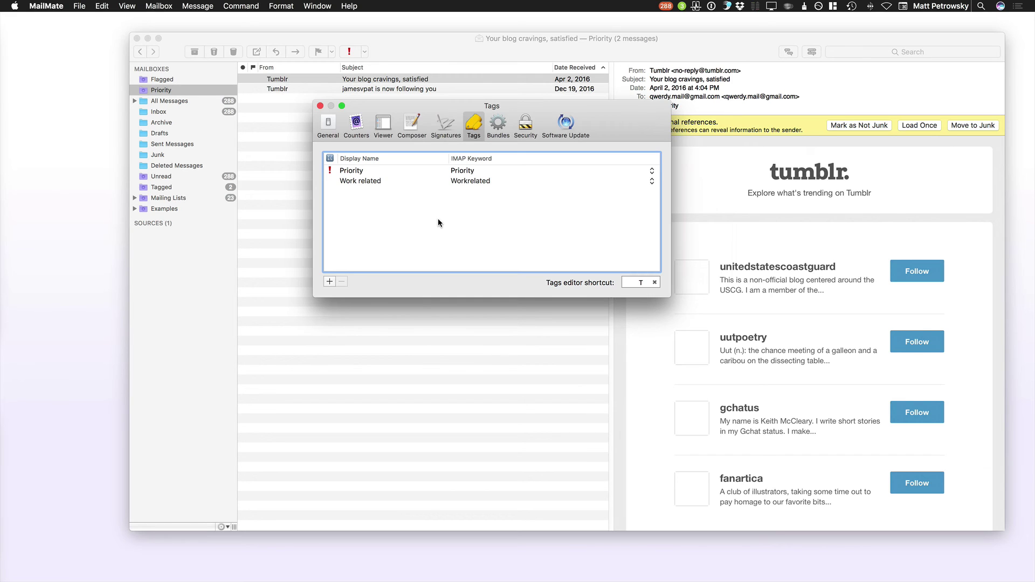
# Give the Work related tag the light bulb emoji from the Objects category as its symbol, and close the preferences
pyautogui.click(330, 180)
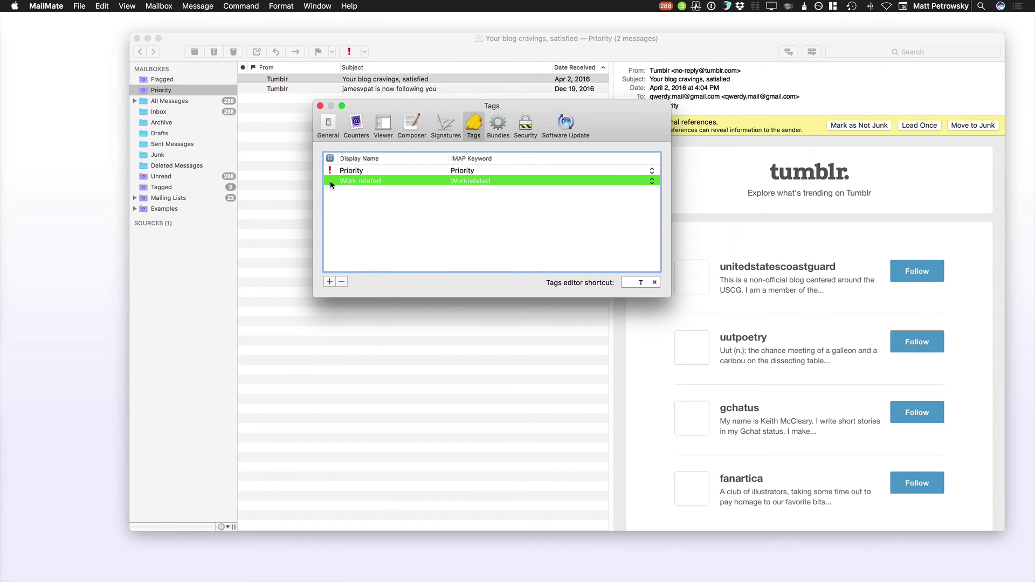
pyautogui.click(330, 180)
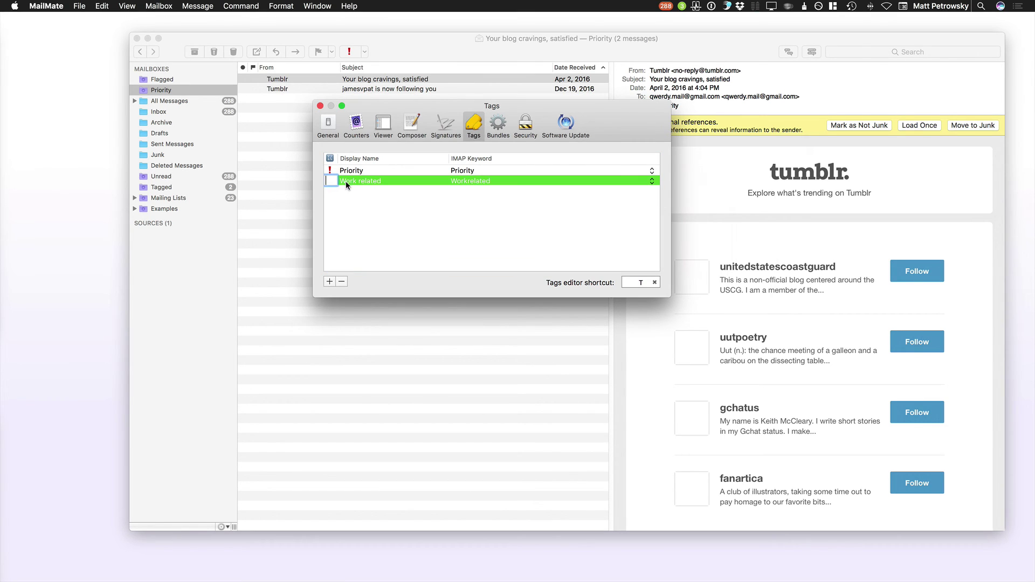
pyautogui.click(903, 7)
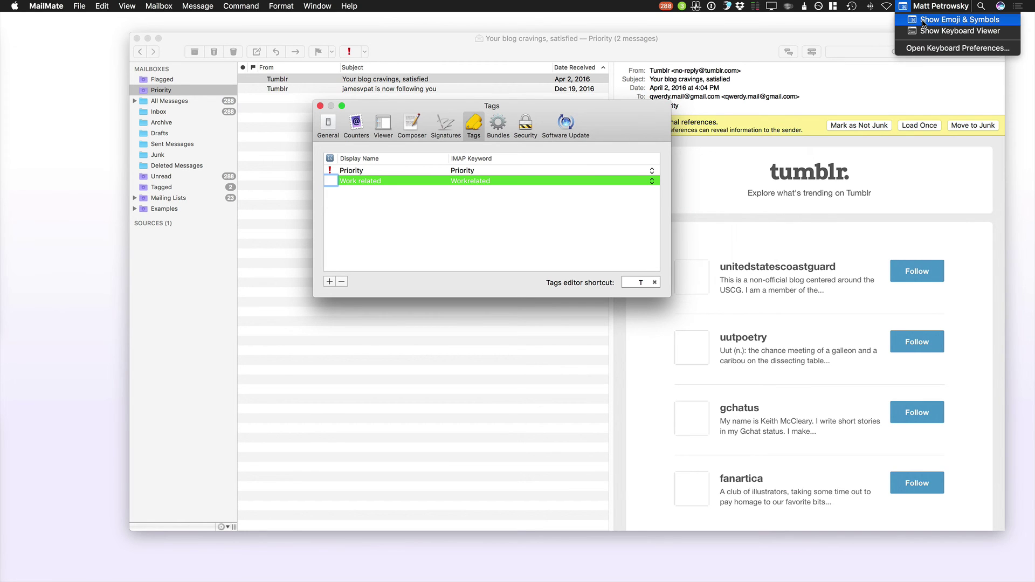
pyautogui.click(921, 21)
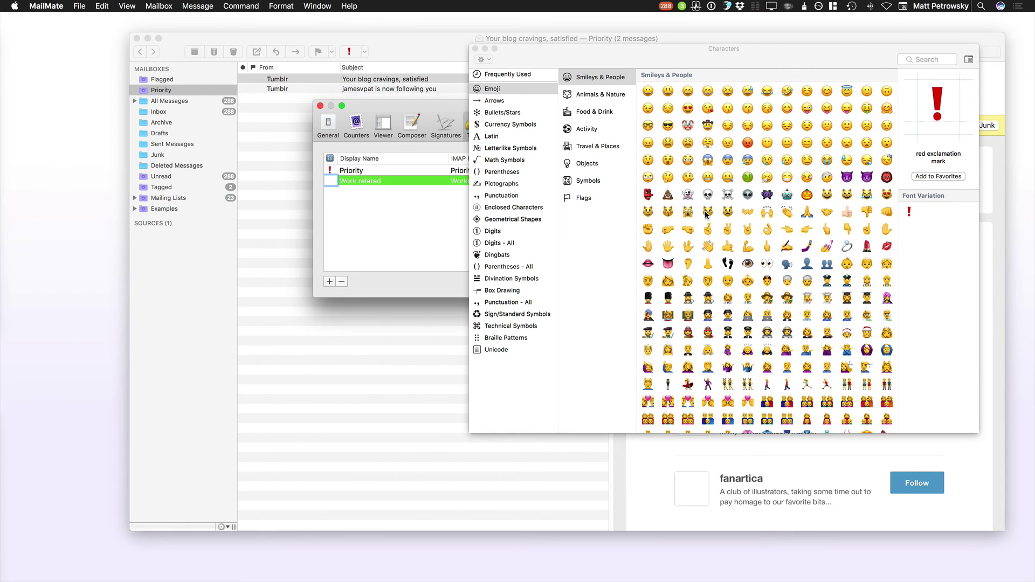
pyautogui.click(602, 99)
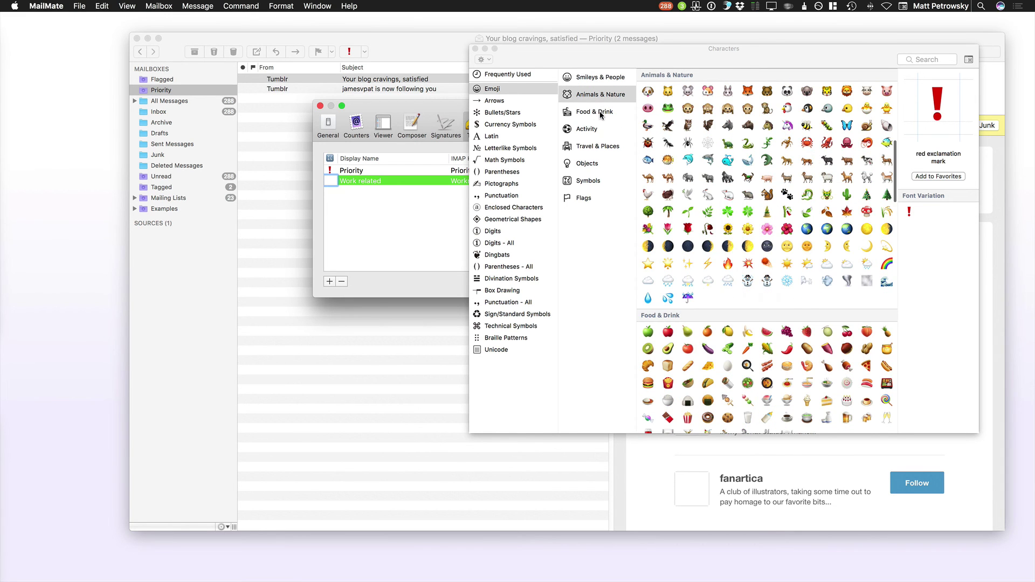
pyautogui.click(600, 112)
pyautogui.click(599, 131)
pyautogui.click(595, 161)
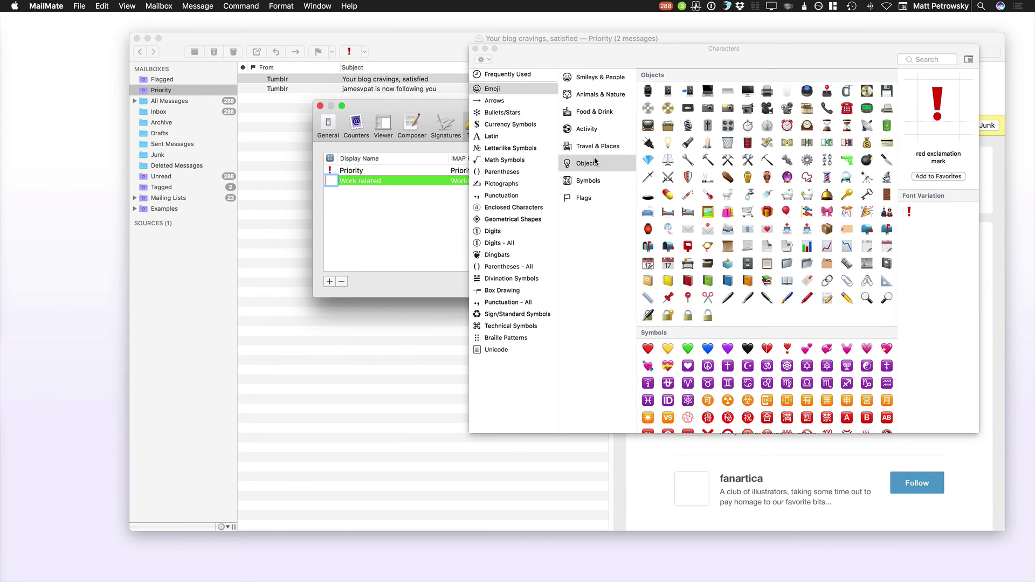
pyautogui.doubleClick(667, 143)
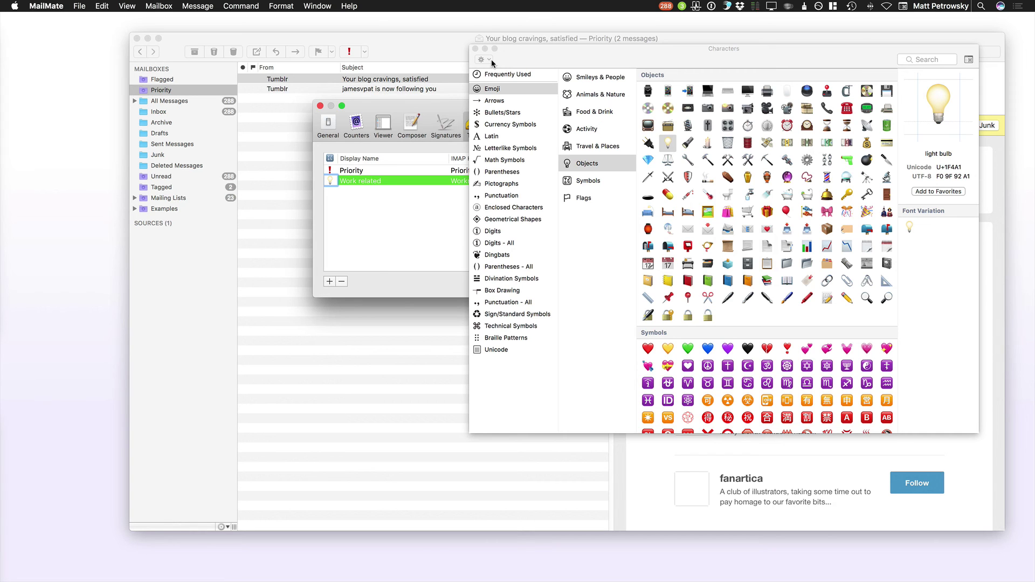
pyautogui.click(475, 48)
pyautogui.click(401, 198)
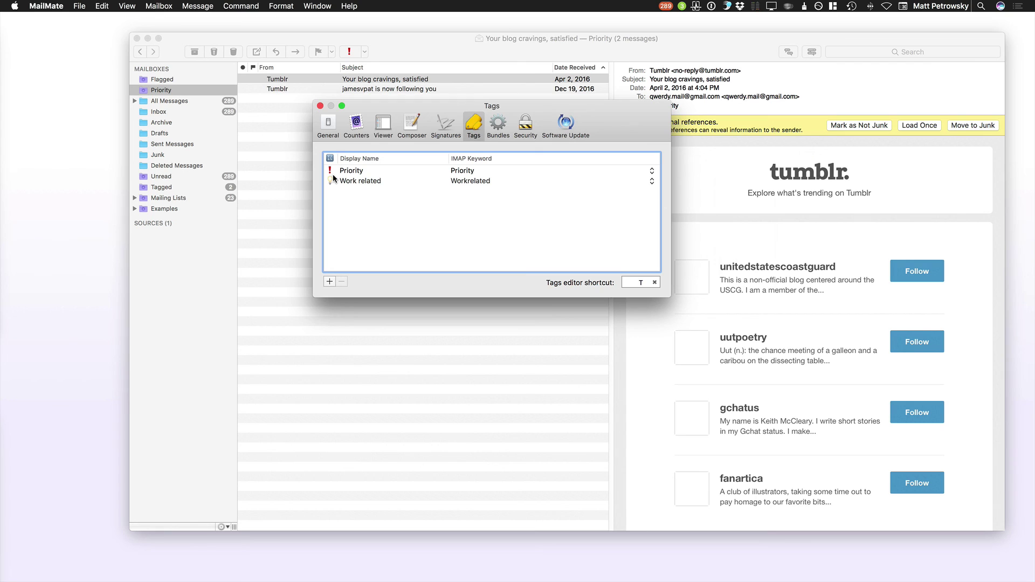
pyautogui.click(320, 106)
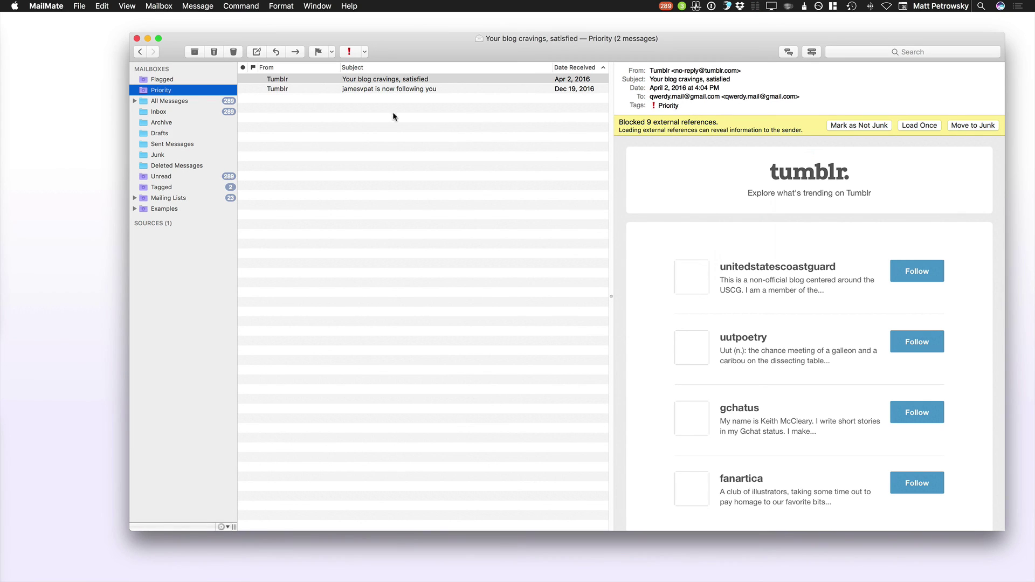
# Add the symbol version of the Tags column to the message list and make it the first column
pyautogui.rightClick(403, 69)
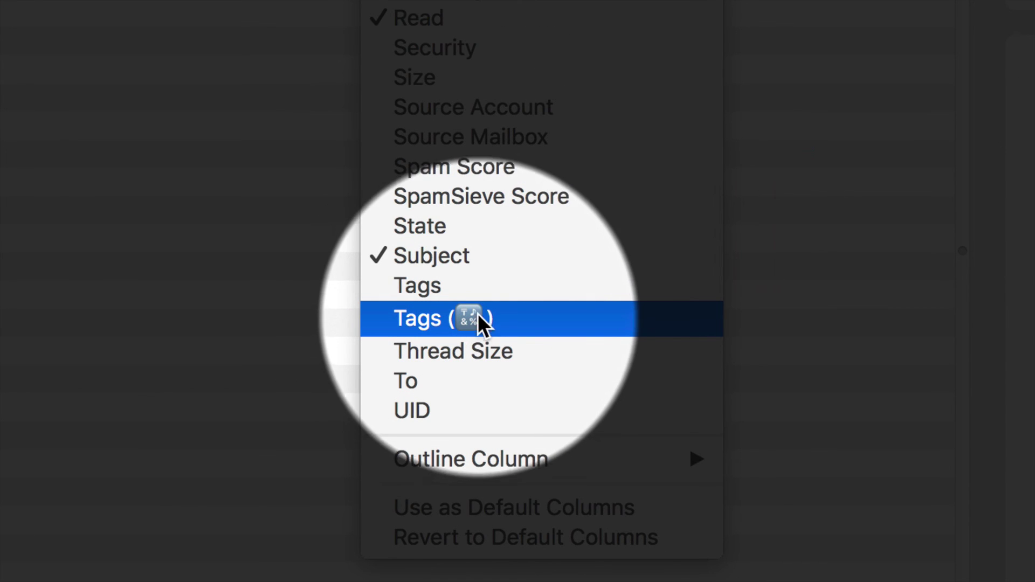
pyautogui.click(422, 319)
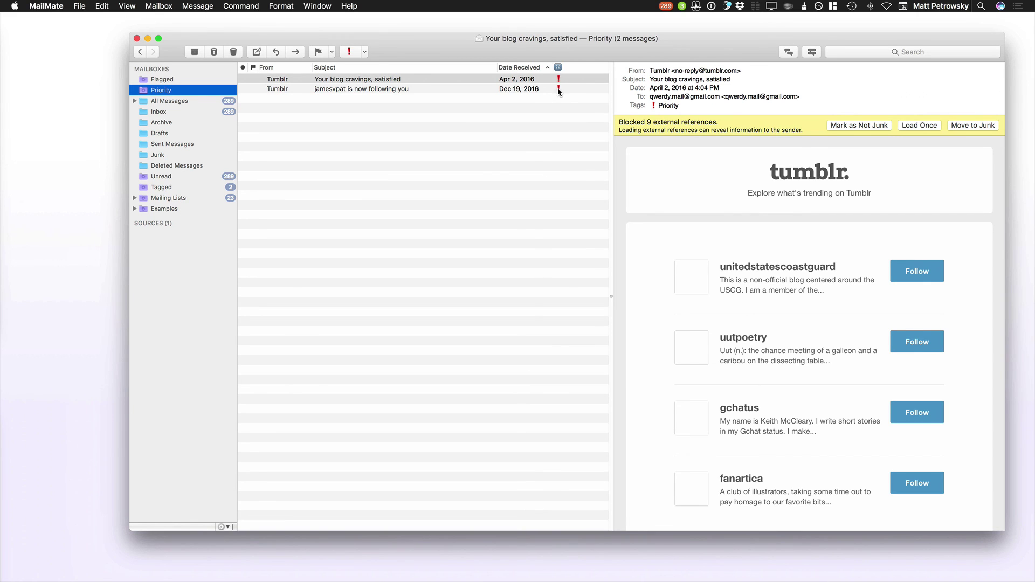
pyautogui.moveTo(563, 68); pyautogui.dragTo(251, 67)
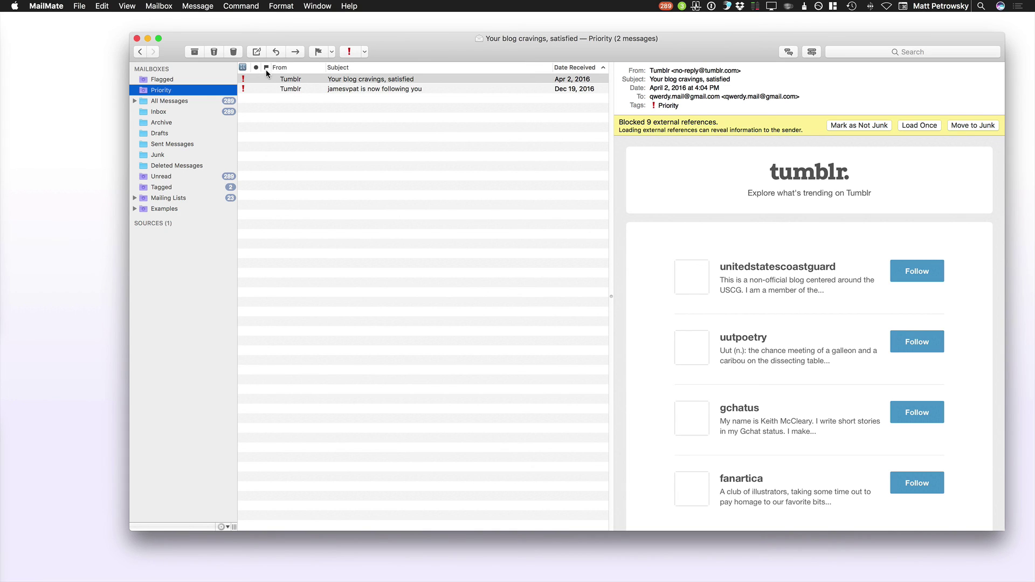
# Check the Priority mailbox's conditions for the Work related tag choice and close the editor without changing the condition
pyautogui.doubleClick(143, 91)
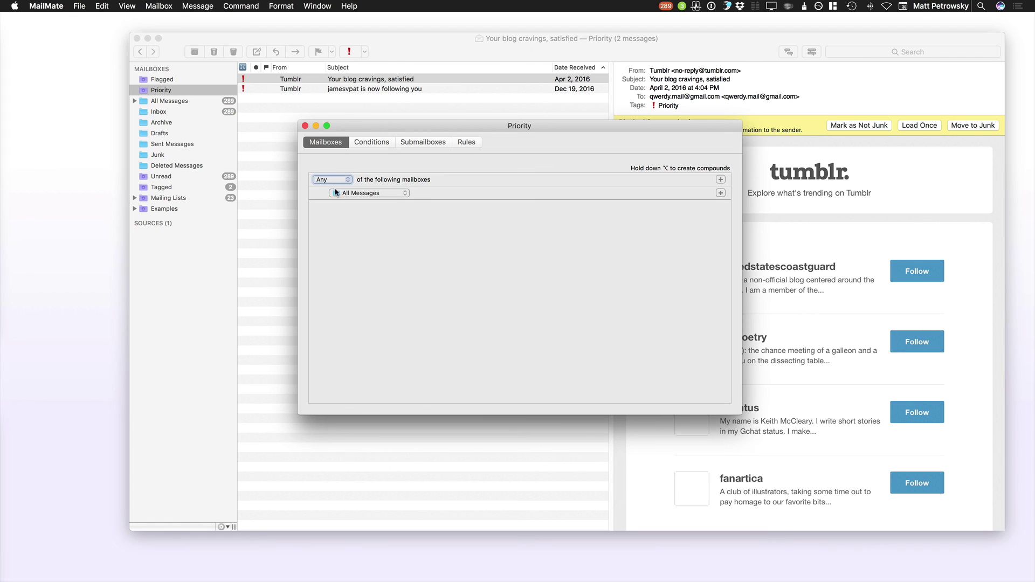
pyautogui.click(375, 141)
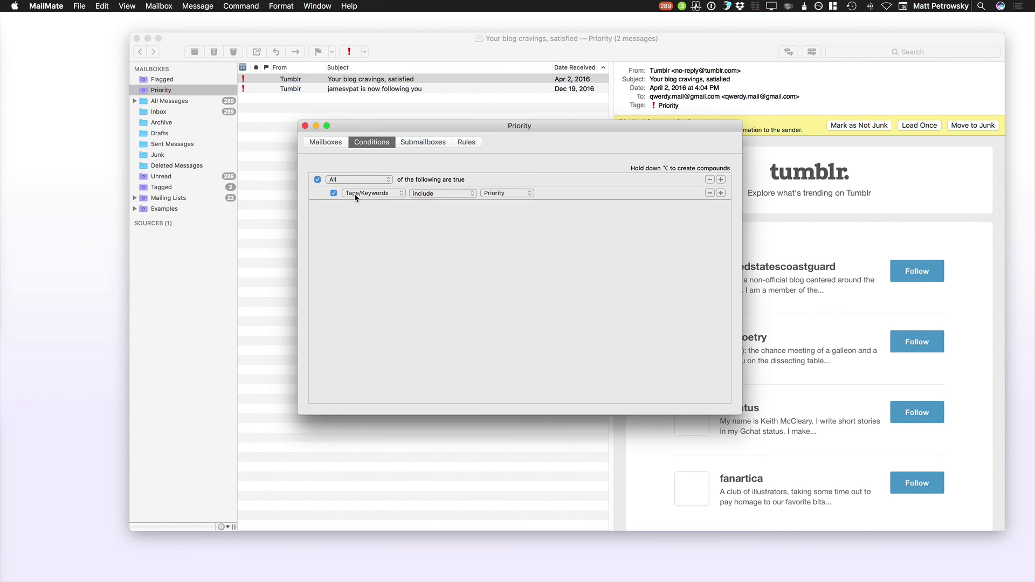
pyautogui.click(512, 194)
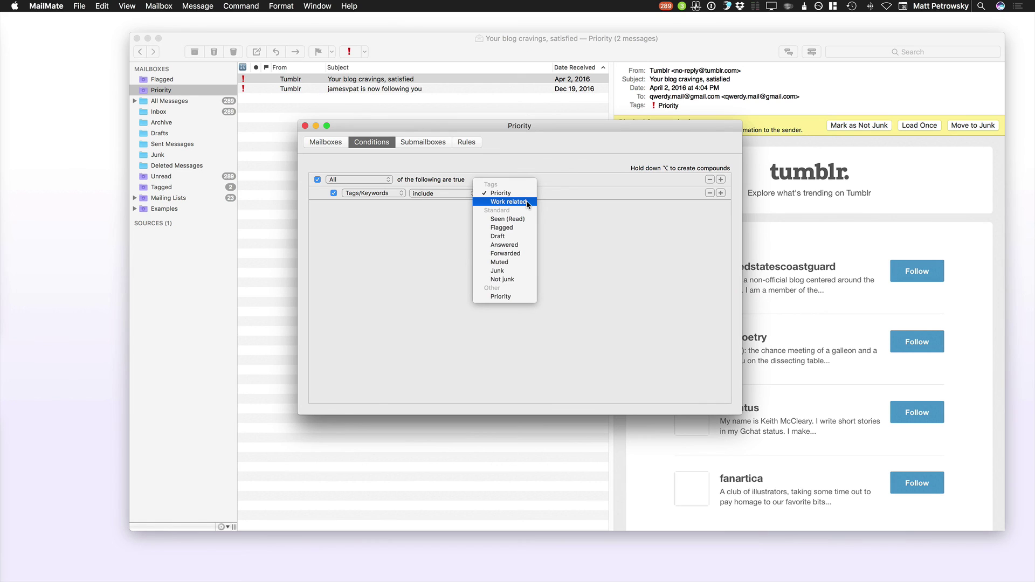
pyautogui.click(550, 204)
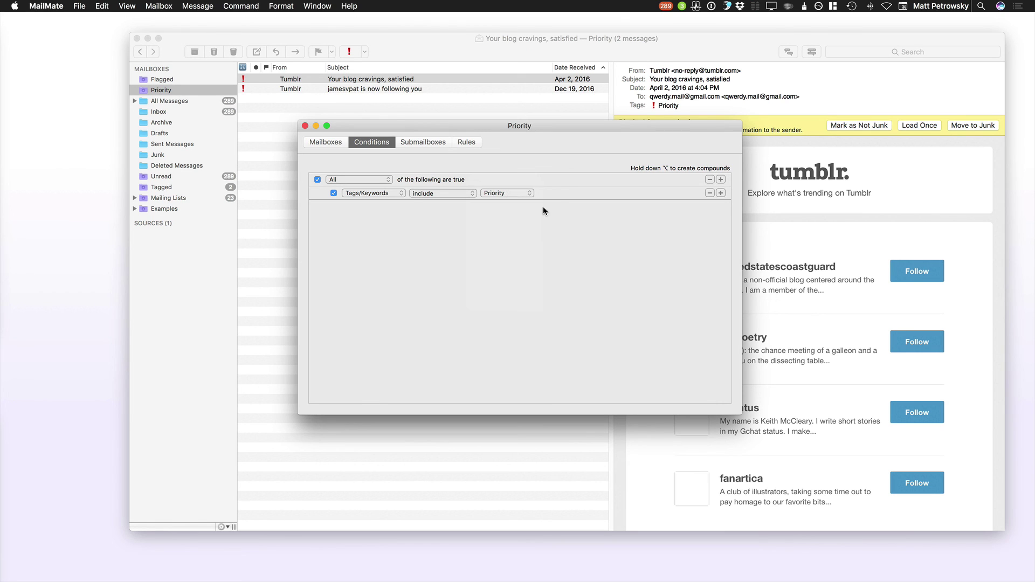
pyautogui.click(304, 126)
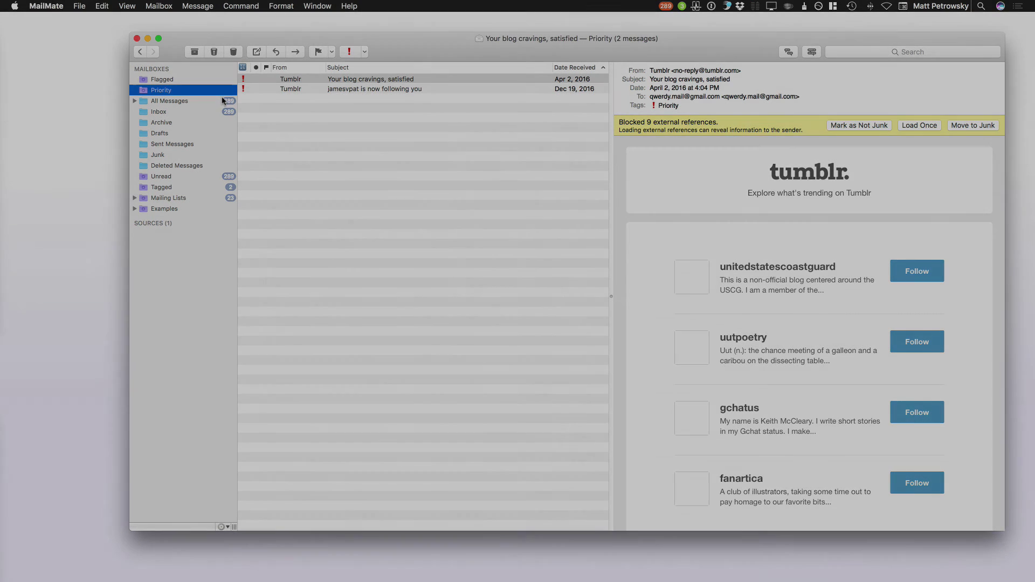